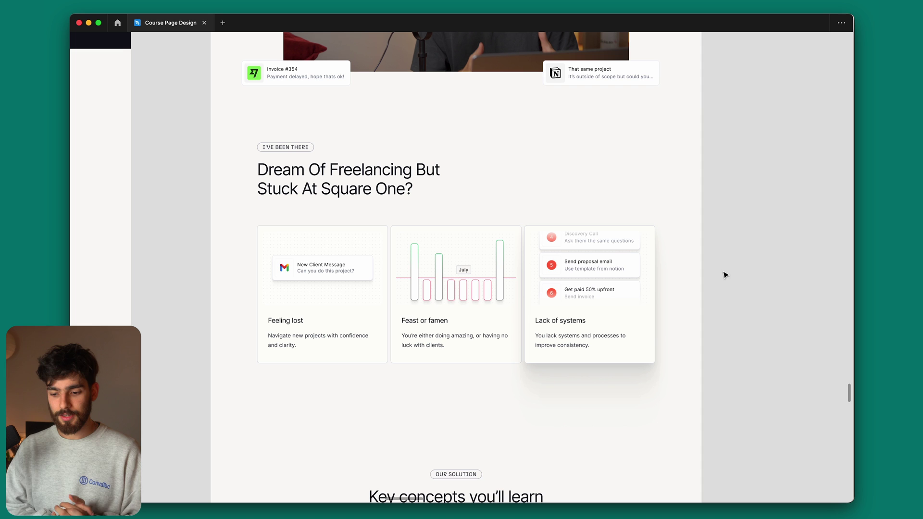
Step: Select the Lack of systems card in Figma and bring back the editing panels
left_click(590, 362)
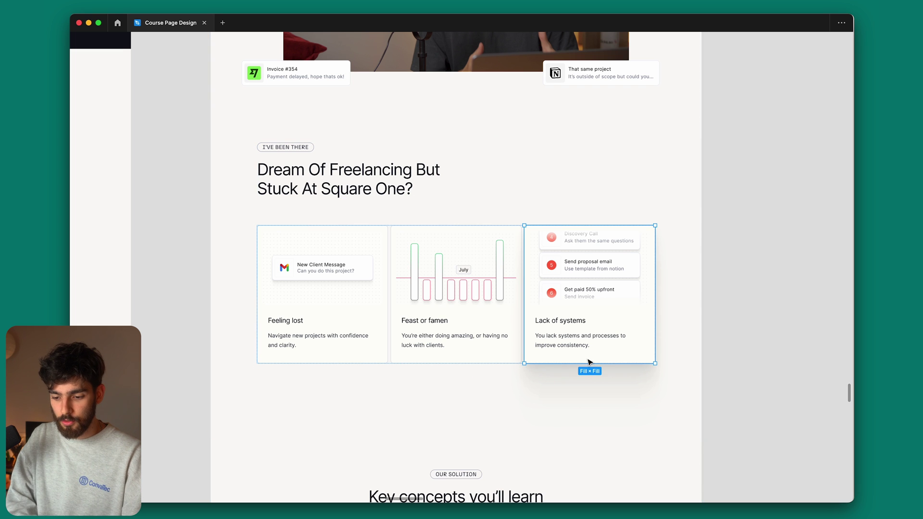
key("ctrl+backslash")
scroll(524, 381, "up", 5)
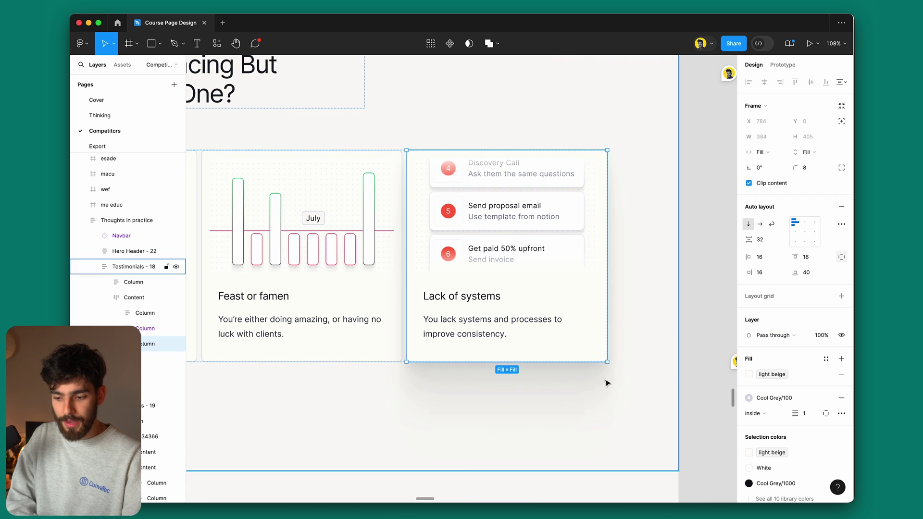
scroll(777, 406, "down", 5)
Step: Inspect the values of each stacked drop shadow in Effects, then switch to Webflow
left_click(749, 382)
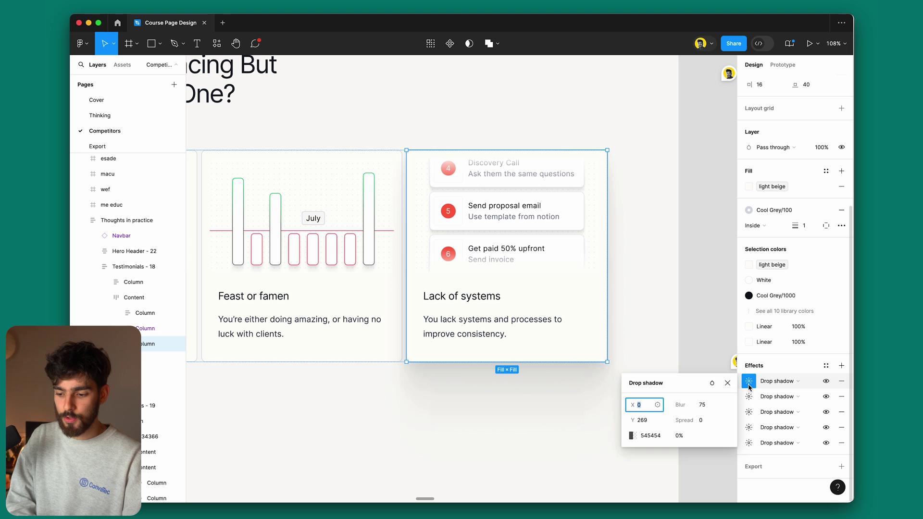
left_click(748, 444)
left_click(749, 428)
left_click(749, 413)
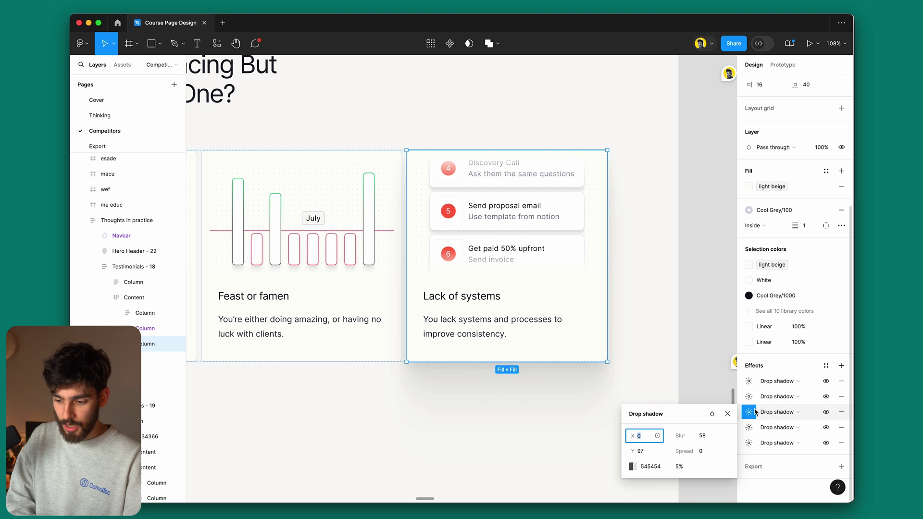
left_click(751, 398)
left_click(749, 381)
key("super+Tab")
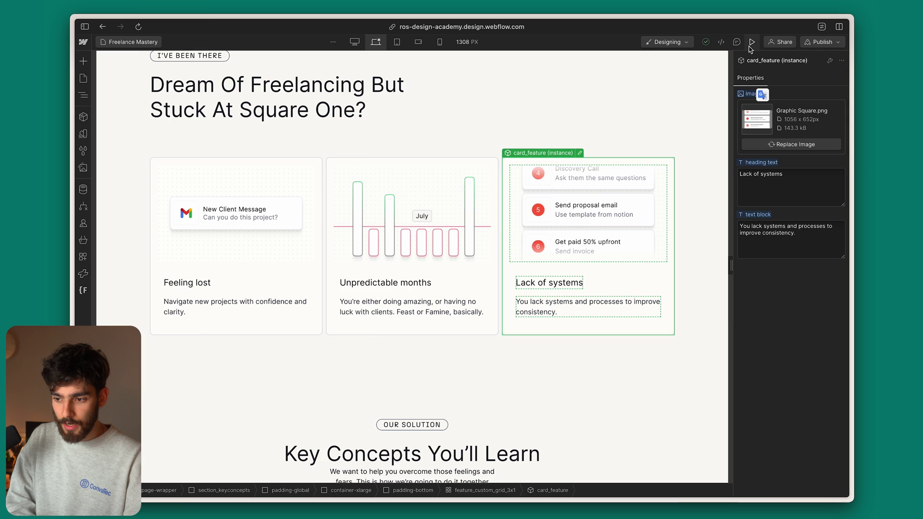
Step: Preview the page's feature cards, then exit preview and select the Lack of systems card
key("super+shift+p")
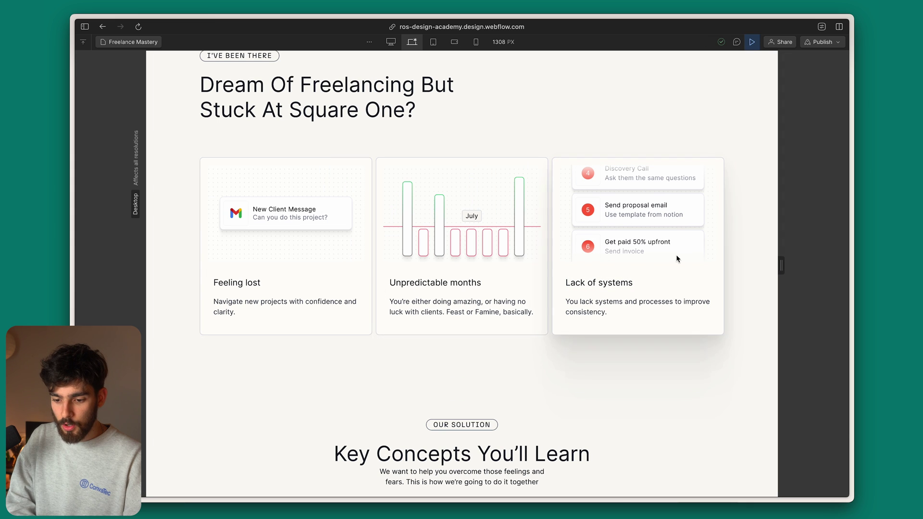
left_click(752, 42)
left_click(587, 284)
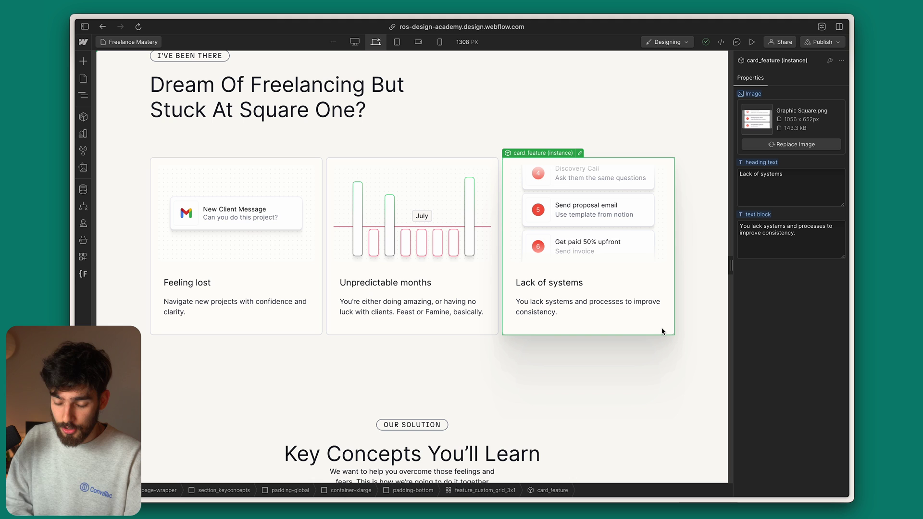
Step: In Figma, show the card's generated CSS and select the full box-shadow declaration on line 11
key("super+Tab")
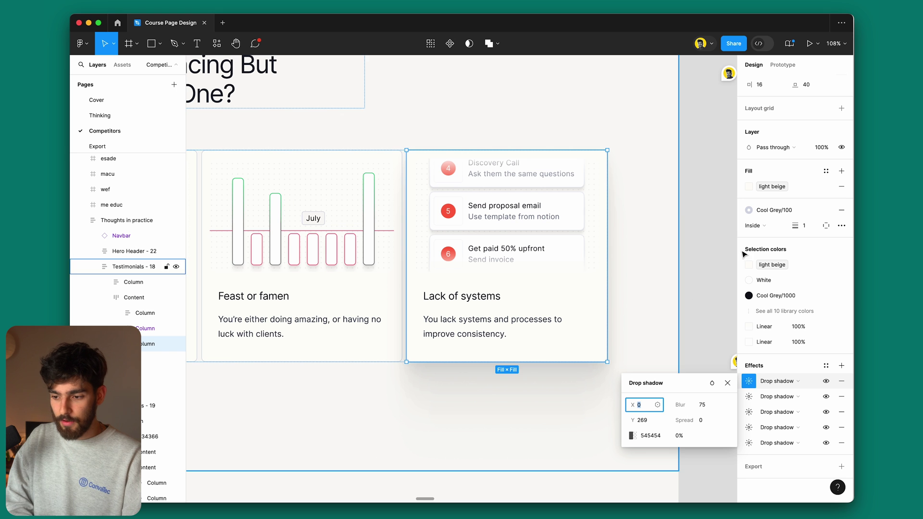
left_click(768, 44)
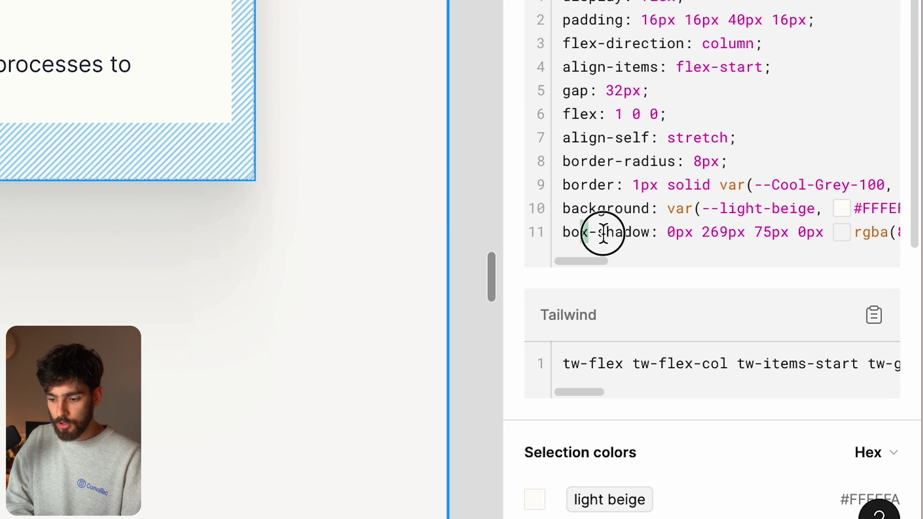
left_click_drag(727, 381, 804, 385)
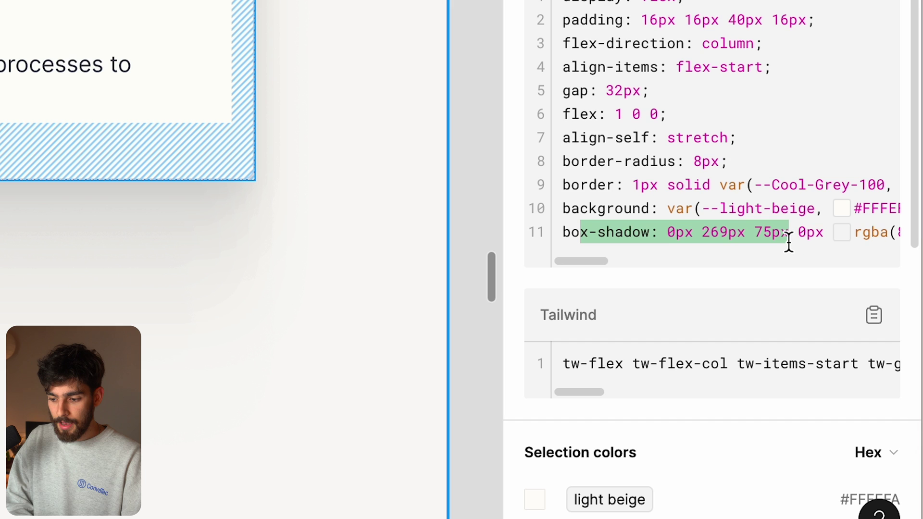
scroll(797, 240, "right", 10)
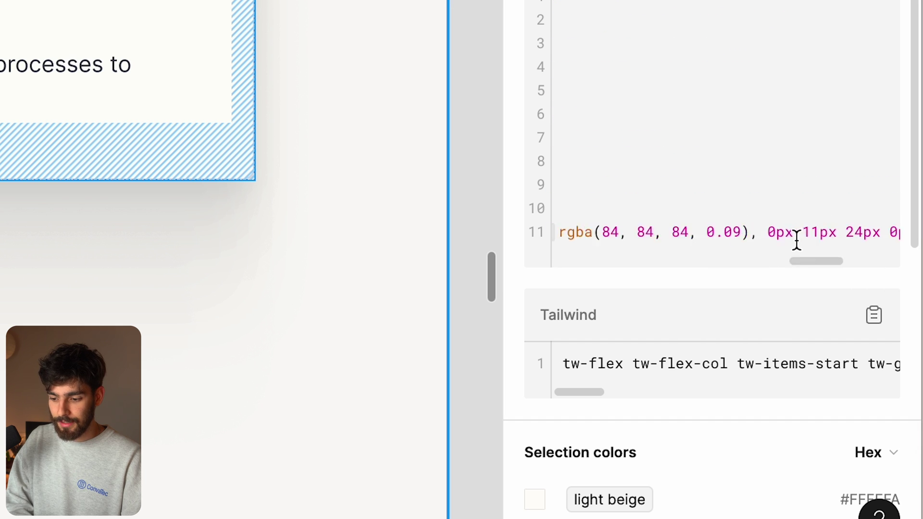
scroll(797, 240, "left", 10)
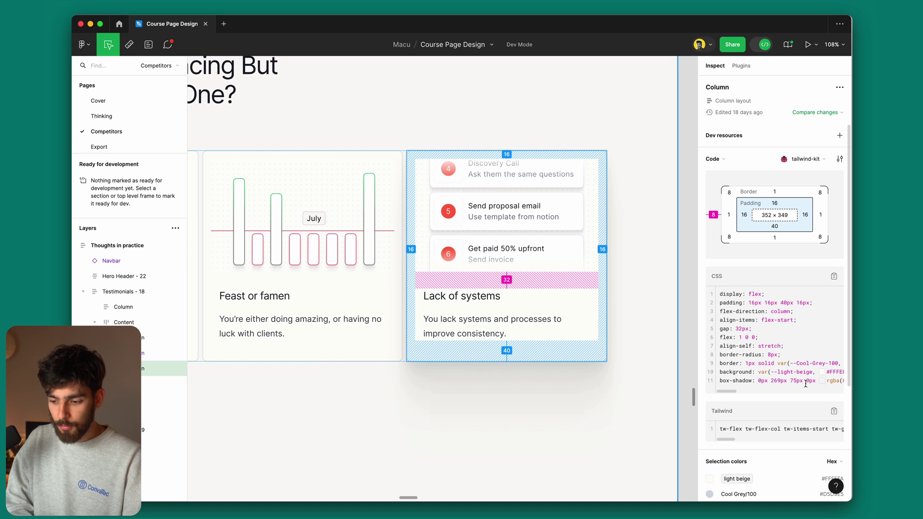
triple_click(786, 381)
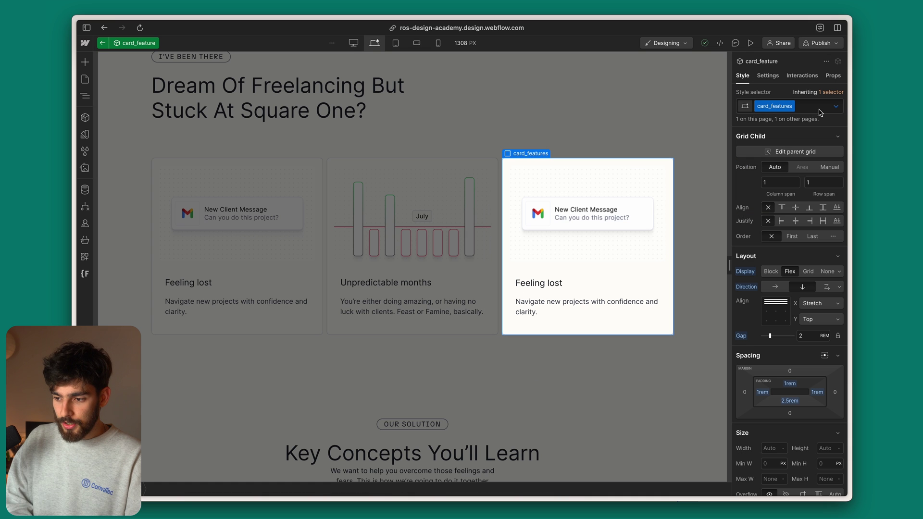
Step: Switch the card_features style to its Hover state and scroll to Custom properties
left_click(836, 105)
left_click(796, 147)
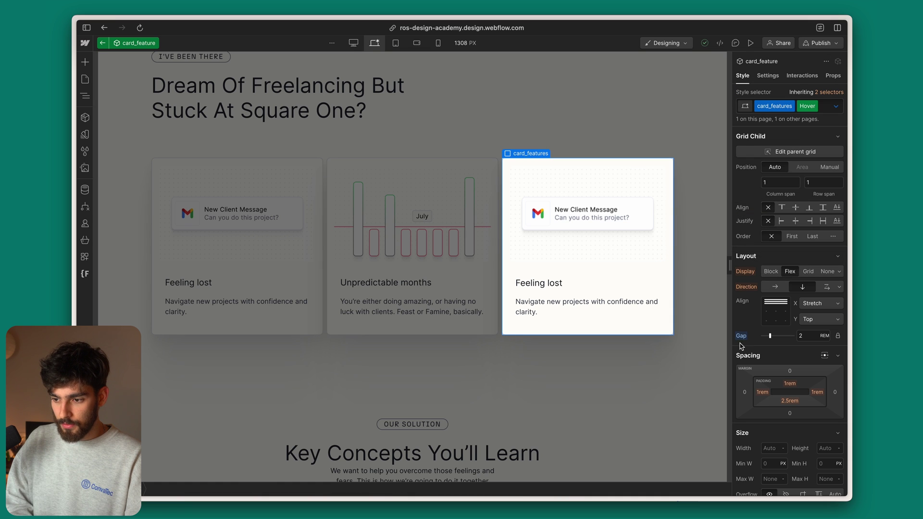
scroll(745, 345, "down", 10)
scroll(745, 345, "down", 4)
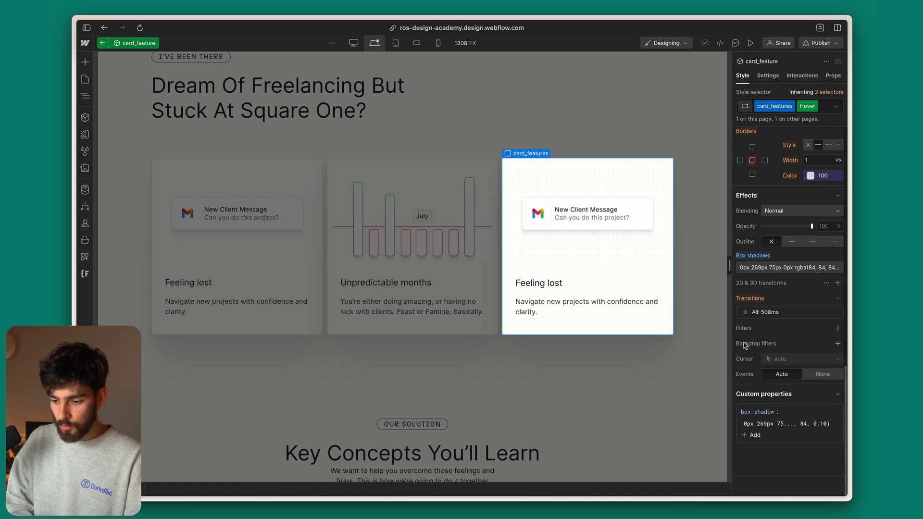
Step: Check the 0px 269px 75px box-shadow property, delete and restore it, then leave the component
double_click(764, 423)
triple_click(771, 423)
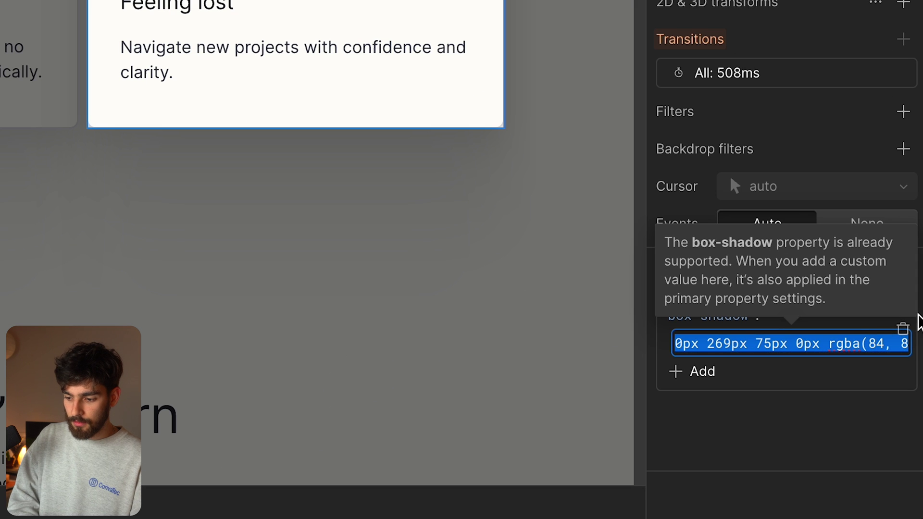
left_click(903, 329)
left_click(703, 372)
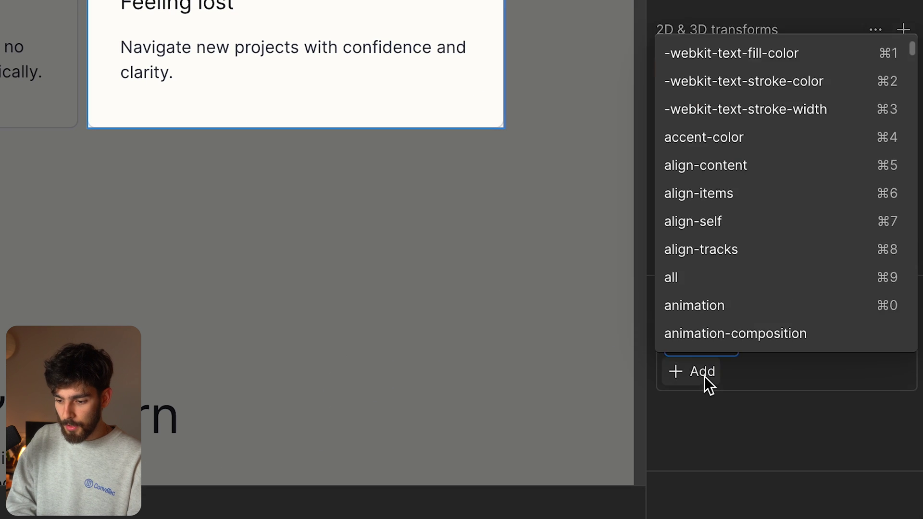
key("Escape")
key("super+z")
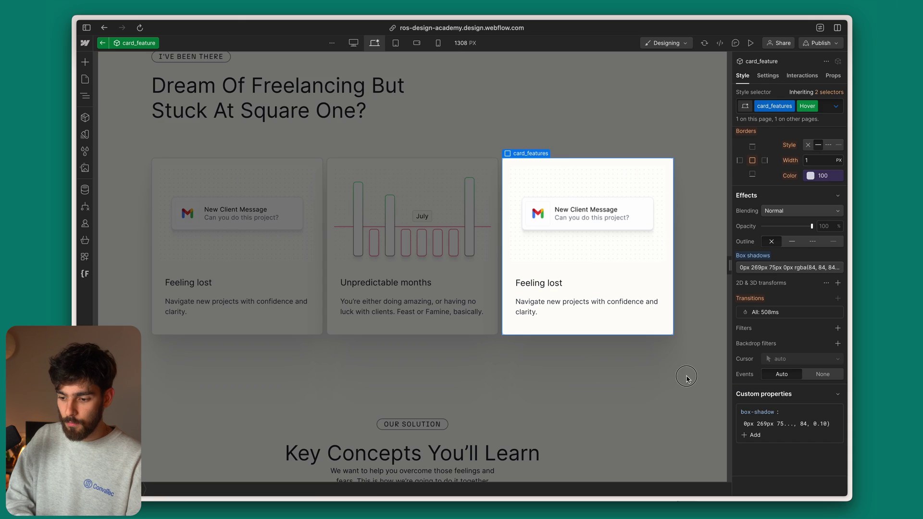
key("super+z")
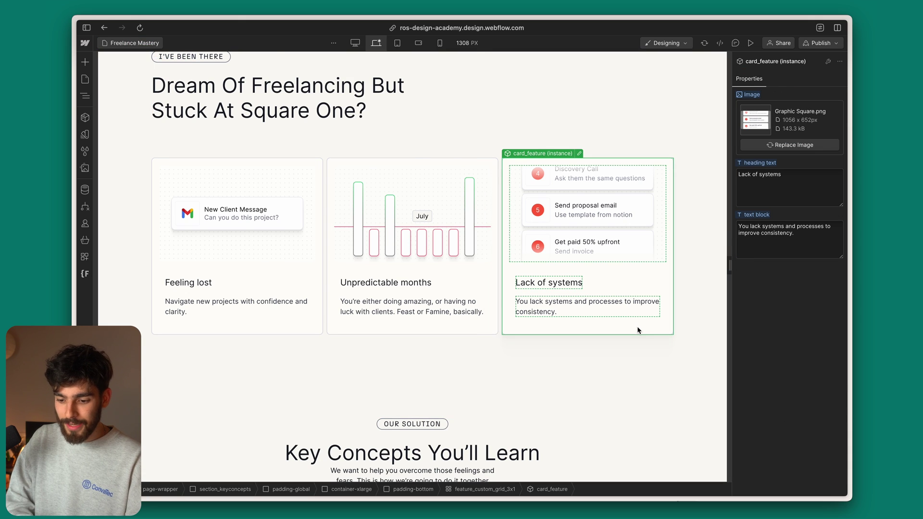
Step: Switch back to the Figma CSS inspection
key("super+Tab")
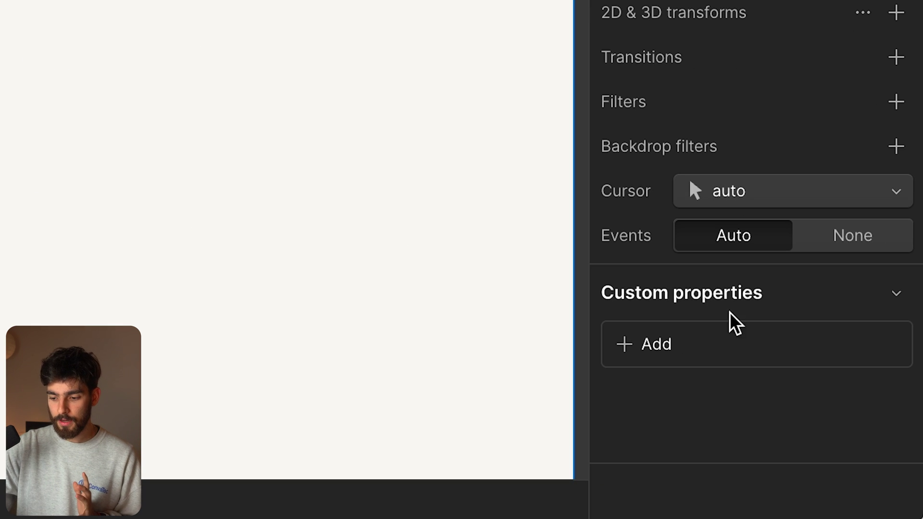
left_click(758, 189)
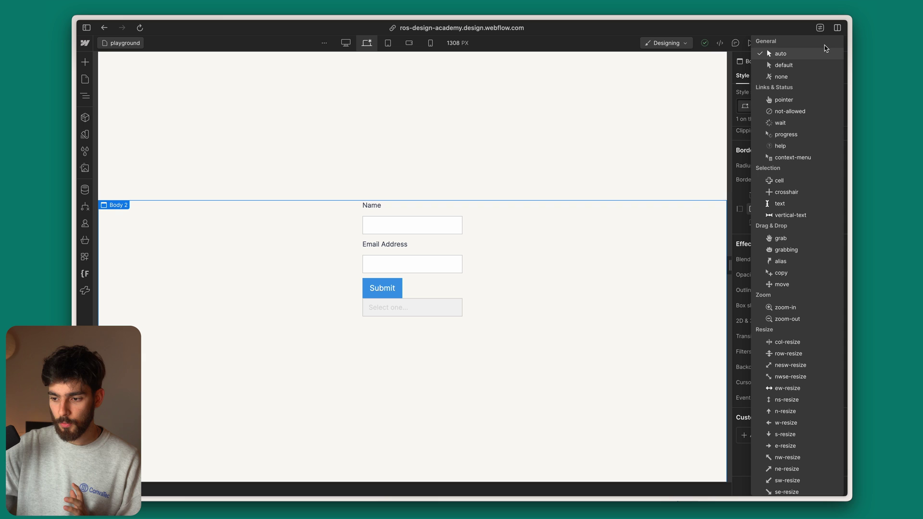
scroll(794, 233, "up", 1)
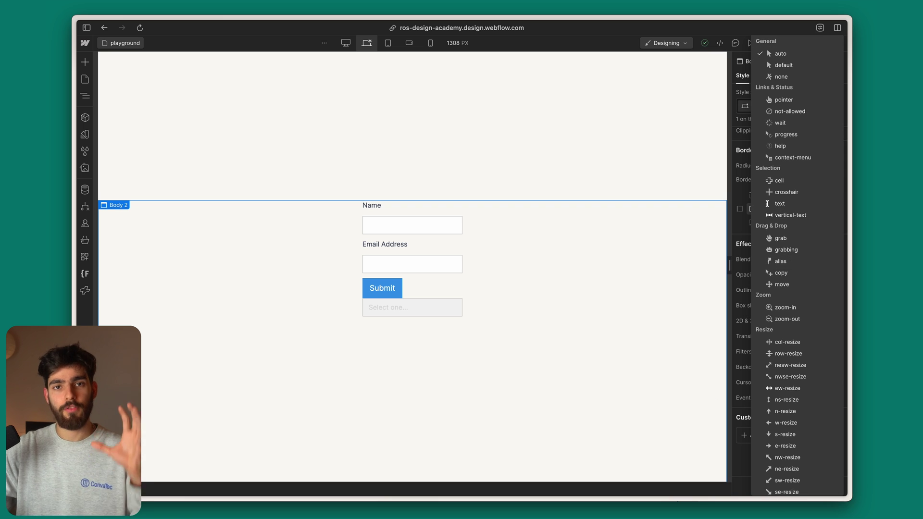
left_click(712, 400)
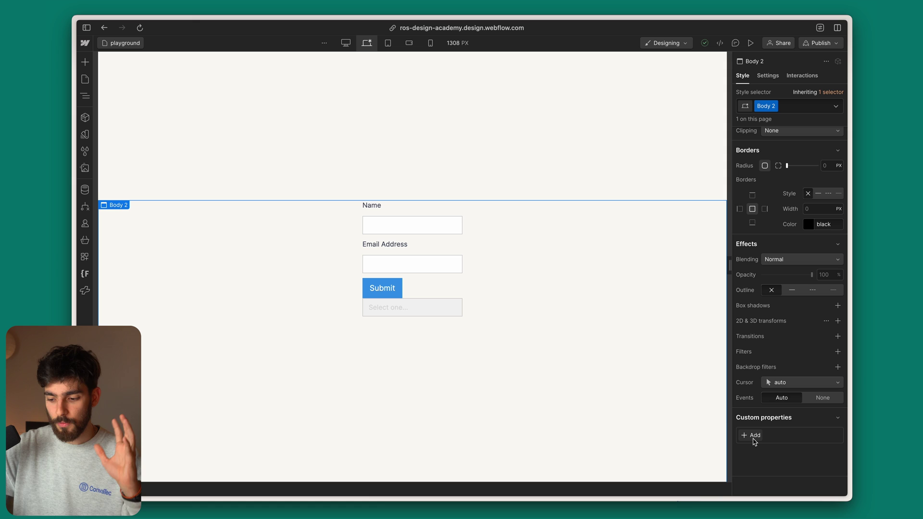
Step: Reselect the custom emoji cursor CSS line in the notes, then publish the site to webflow.io
key("super+Tab")
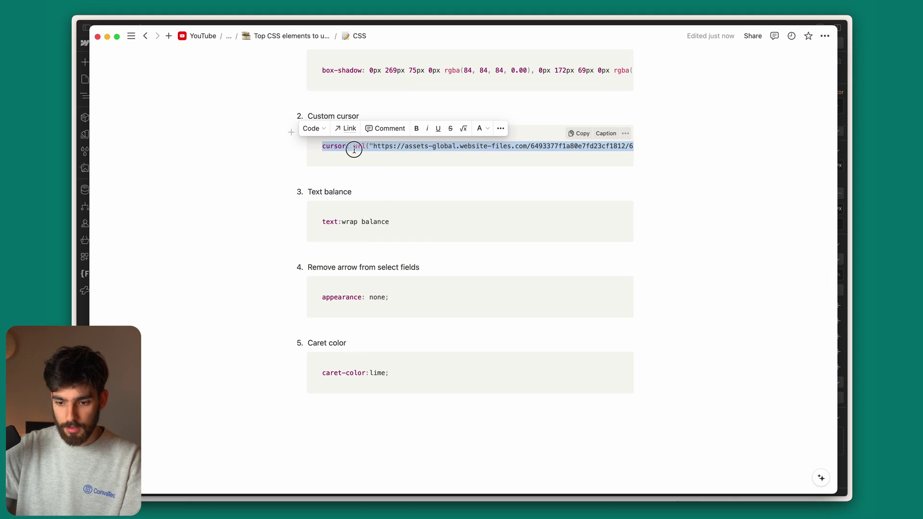
left_click(354, 149)
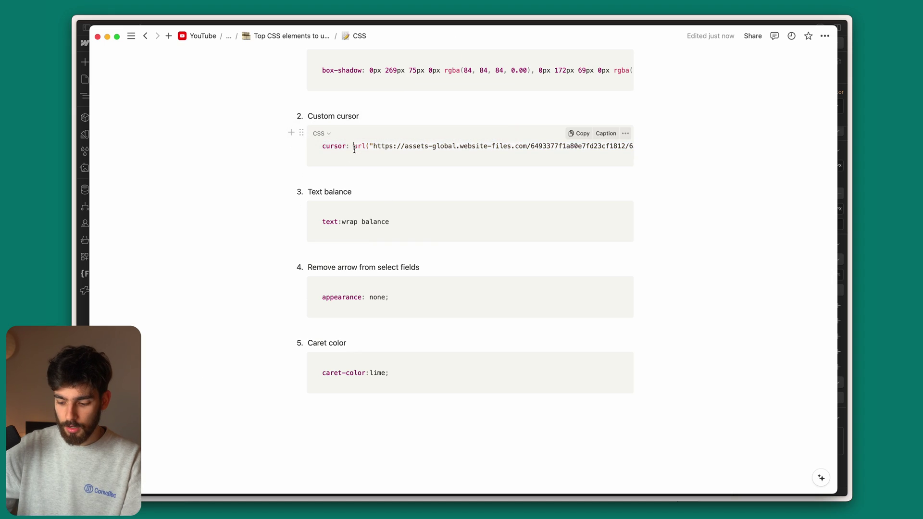
left_click_drag(354, 149, 633, 147)
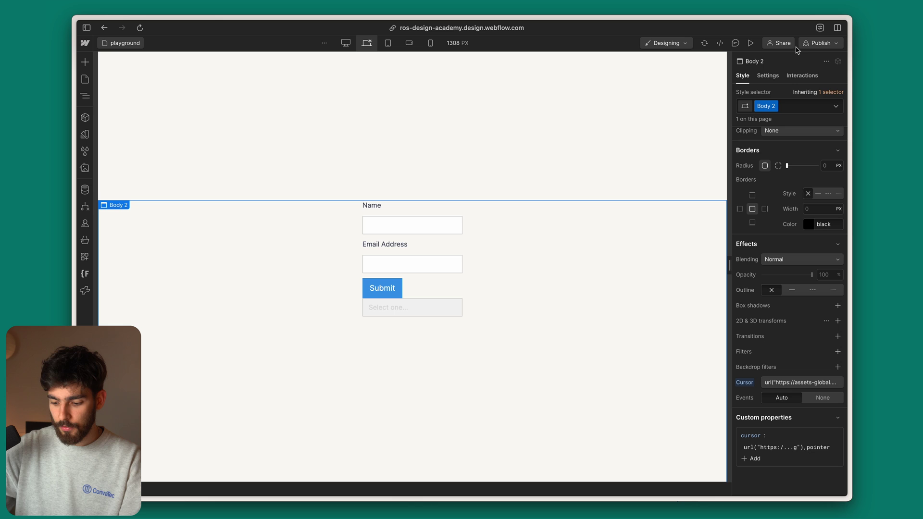
left_click(818, 43)
left_click(796, 180)
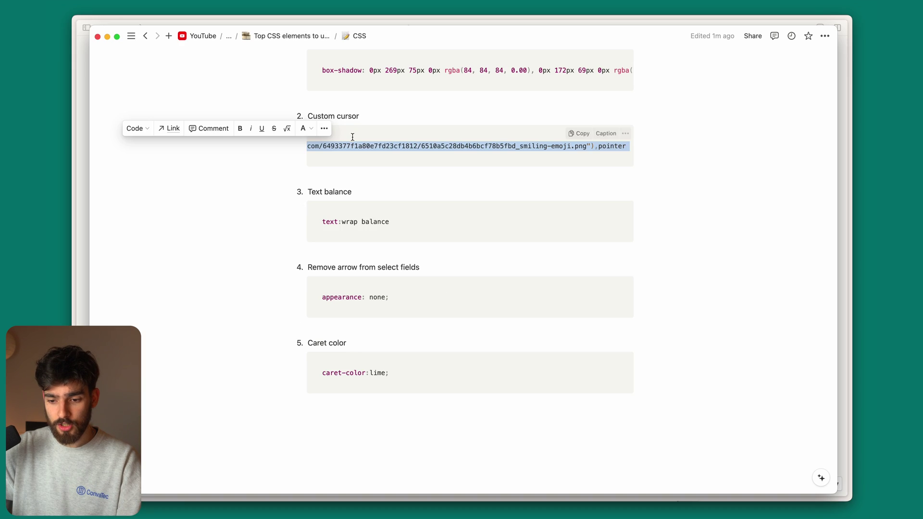
Step: View the smiley emoji image from its link, then return to Webflow and dismiss the publish popup
left_click(357, 146)
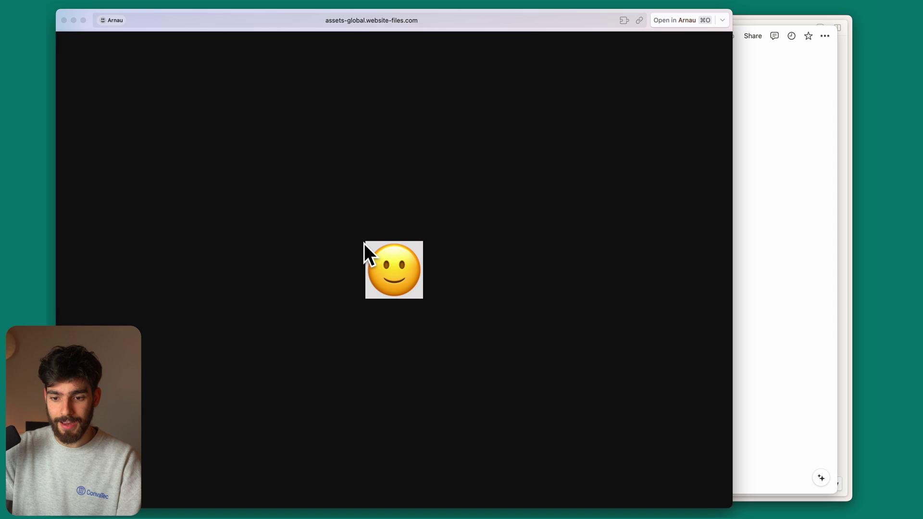
key("Escape")
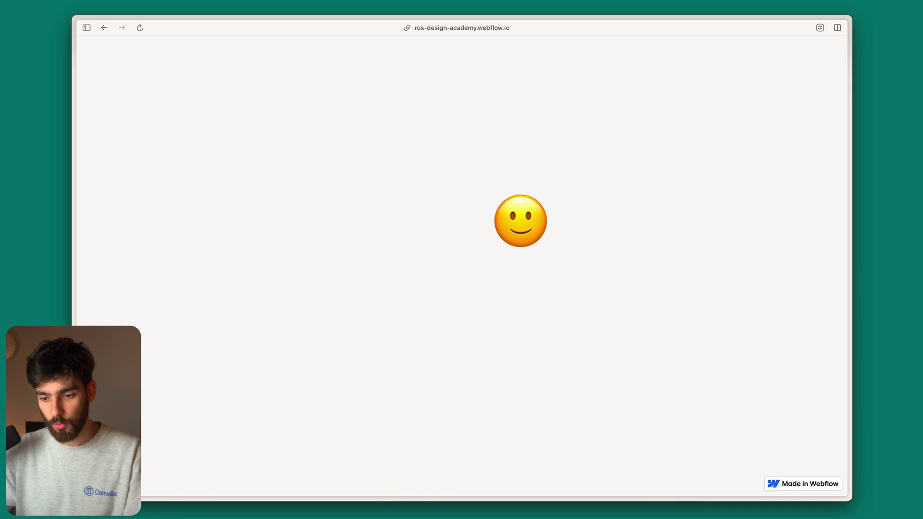
key("super+w")
left_click(547, 269)
key("super+k")
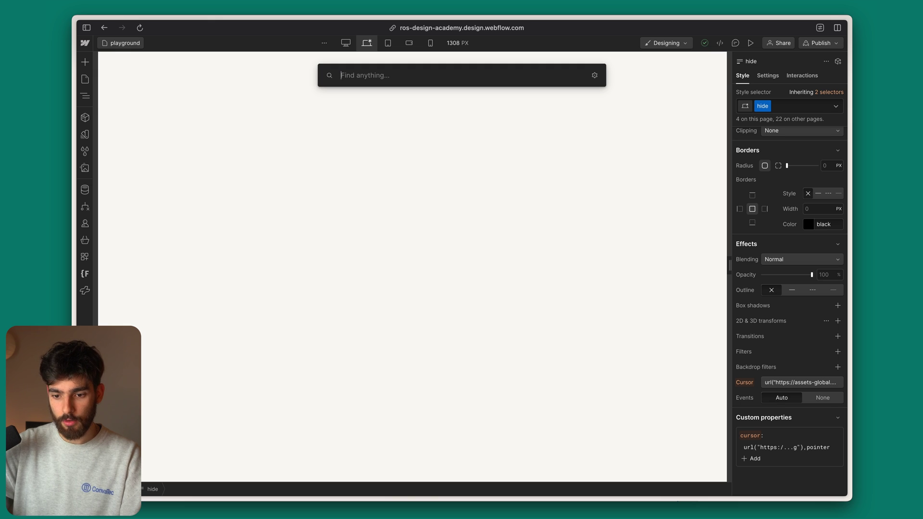
Step: Add a Div Block sized 15 × 15 rem with auto left/right and top margins
type("div")
key("Return")
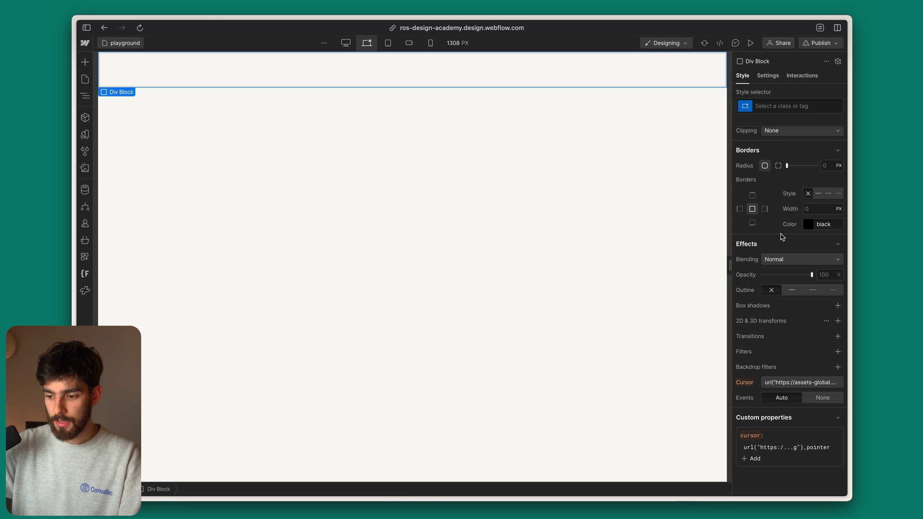
scroll(782, 236, "up", 10)
type("15")
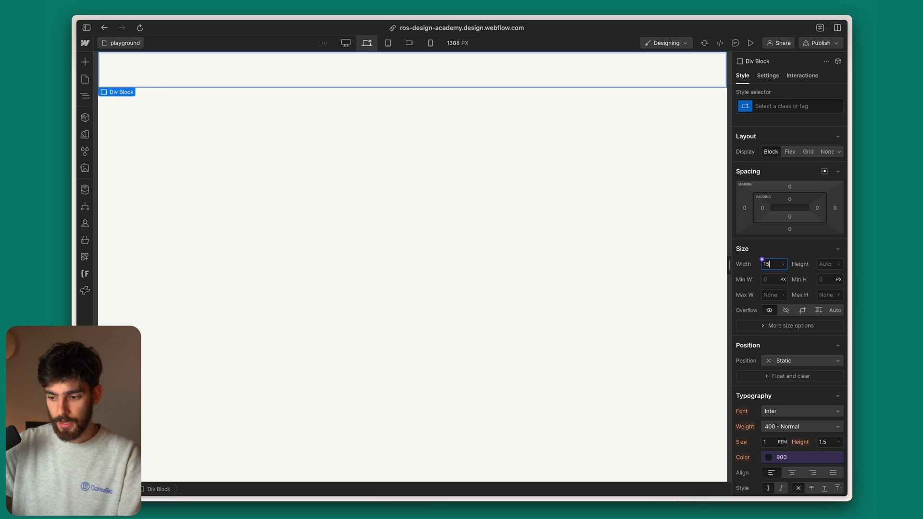
key("Return")
left_click(825, 172)
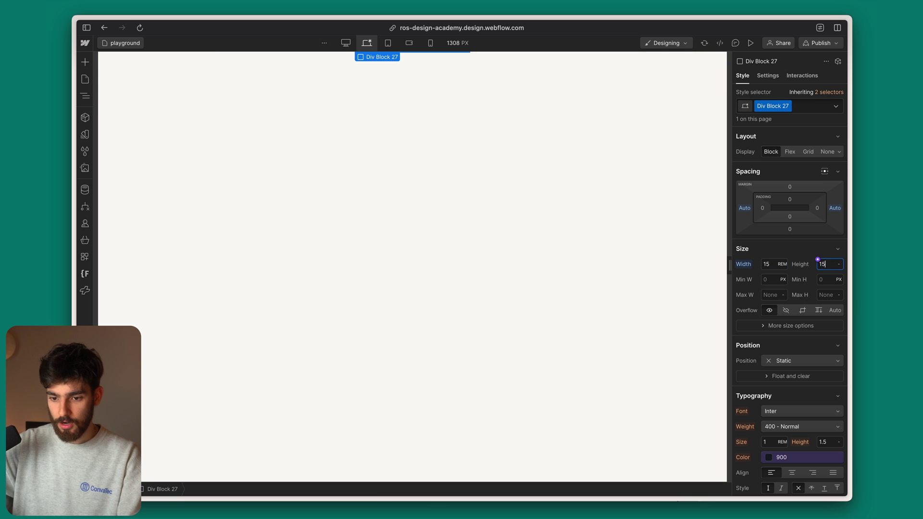
key("Return")
left_click(790, 187)
left_click(790, 212)
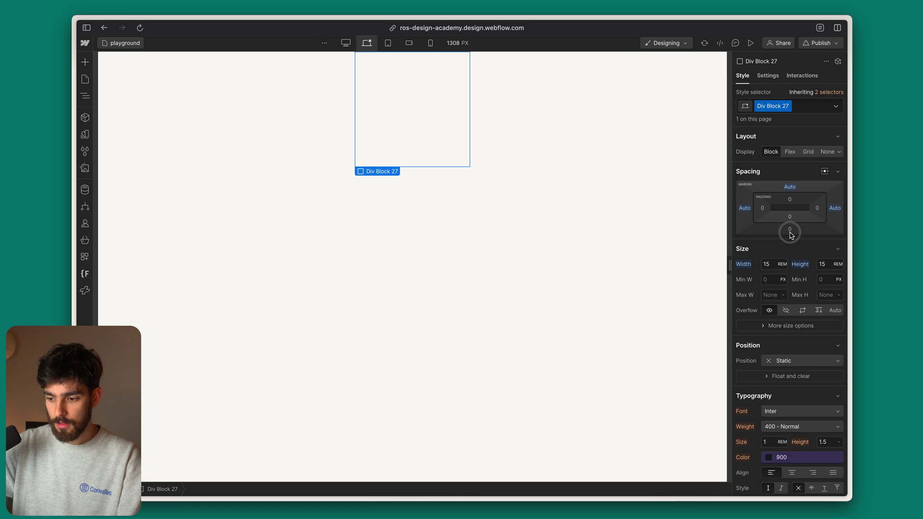
double_click(770, 106)
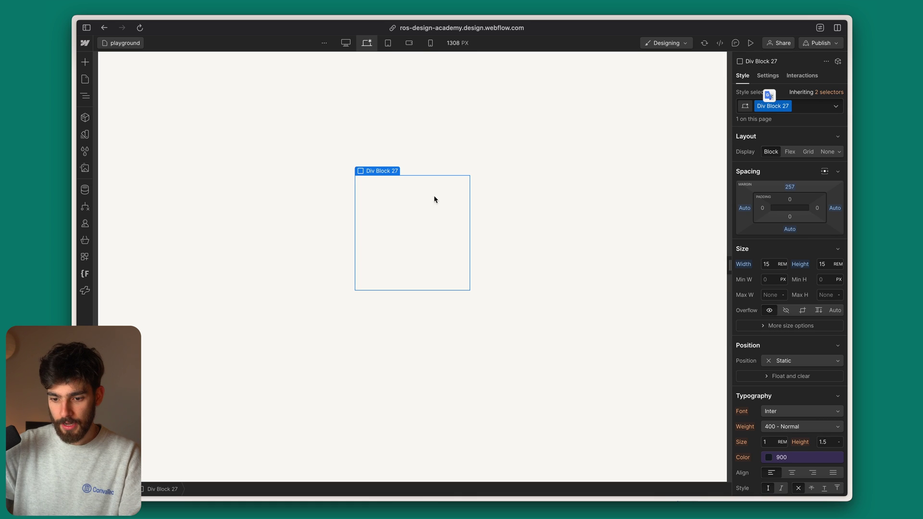
Step: Name the div's class container-square and insert a paragraph inside it
type("container-square")
key("Return")
key("super+k")
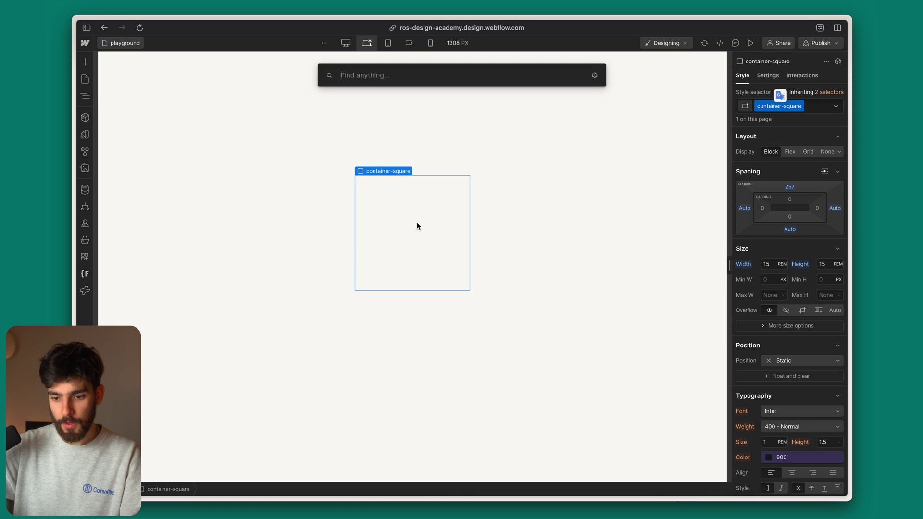
type("parag")
key("Return")
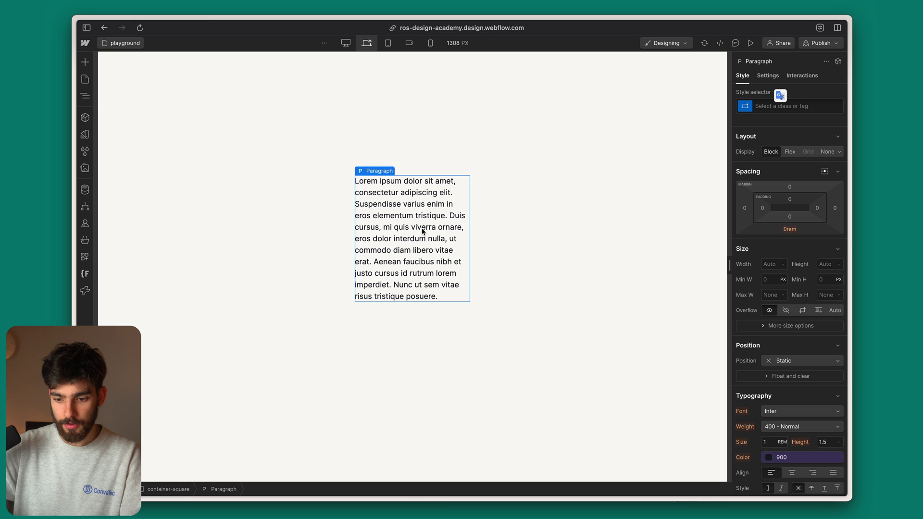
Step: Shorten the paragraph text to 'Lorem ipsum dolor sit amet, consectetur a'
double_click(432, 239)
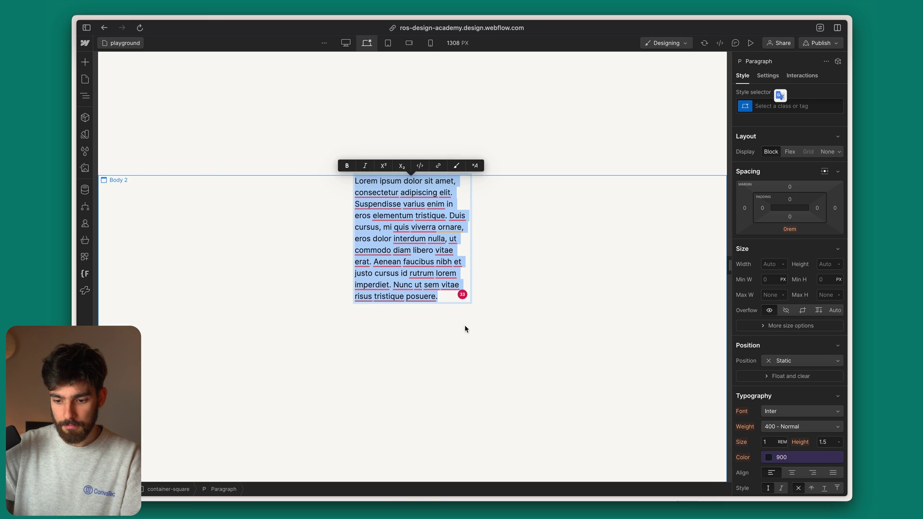
left_click_drag(439, 301, 406, 193)
key("BackSpace")
key("Escape")
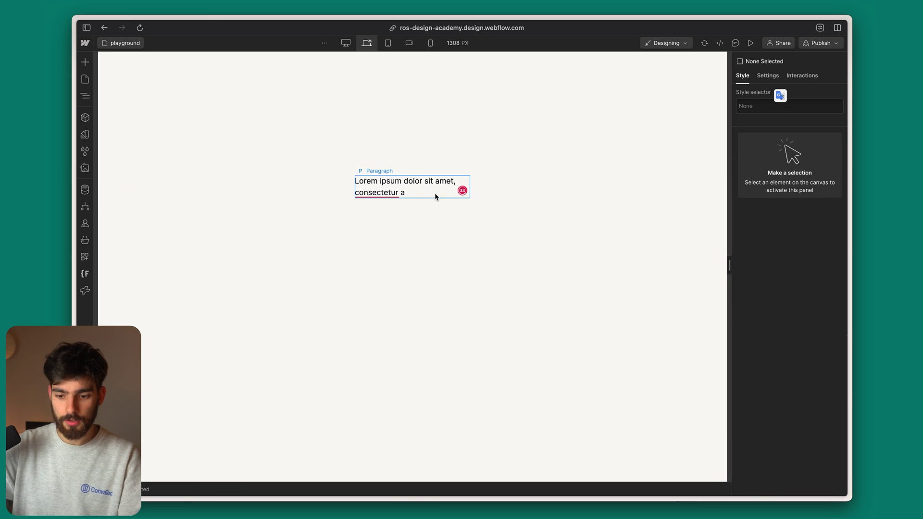
left_click(423, 189)
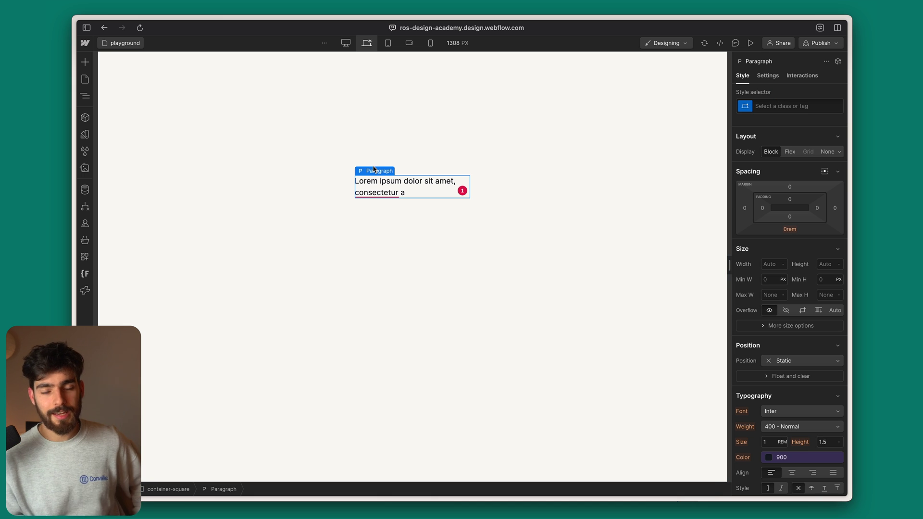
double_click(385, 195)
left_click(400, 192)
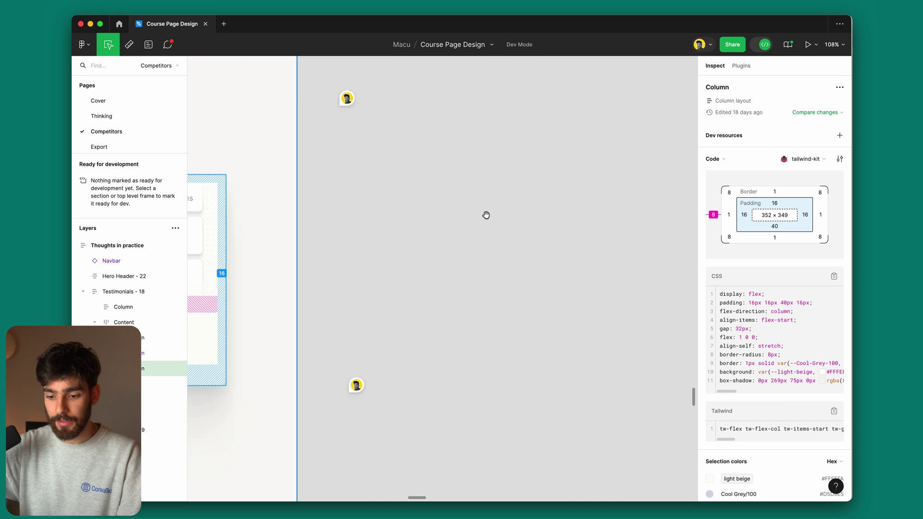
Step: In Figma's design view, add a test text layer and narrow it so its text wraps
key("shift+d")
key("t")
left_click(434, 166)
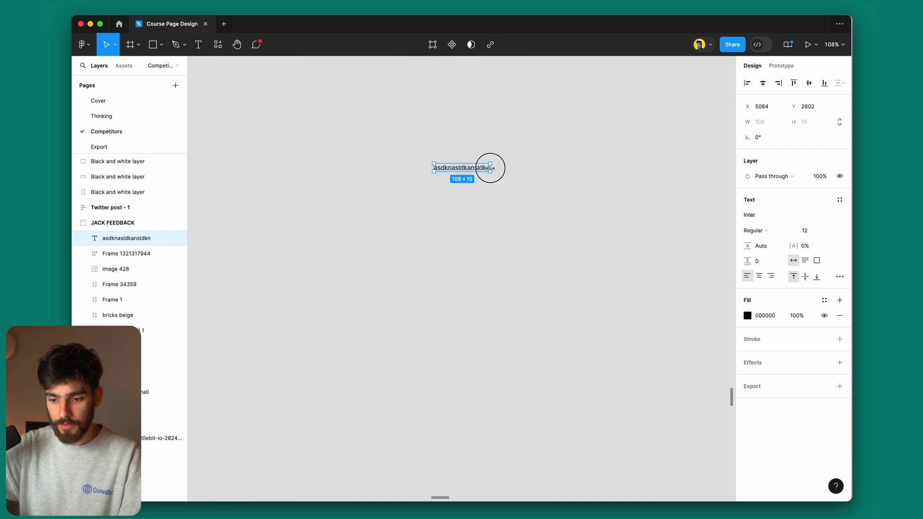
left_click_drag(490, 167, 465, 170)
scroll(464, 169, "up", 5)
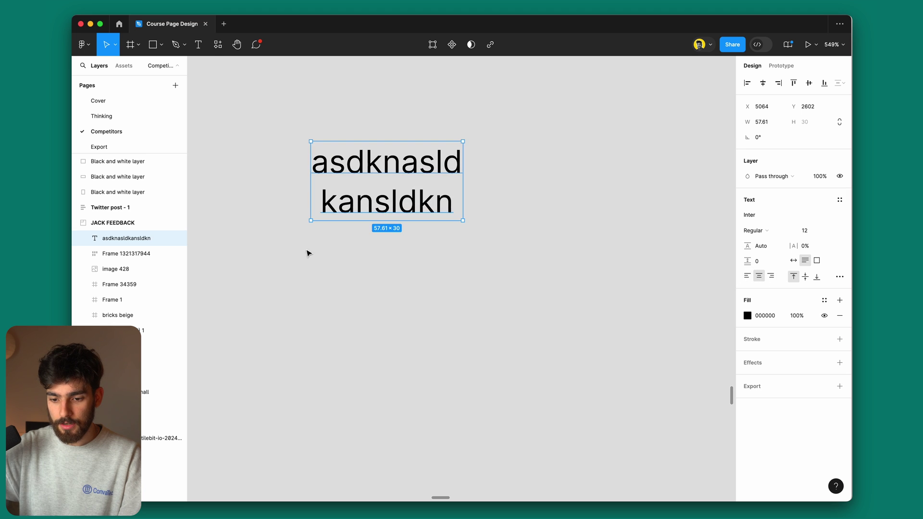
Step: Select the text-wrap: balance line in the CSS notes page
key("super+Tab")
key("super+Tab")
key("super+Tab")
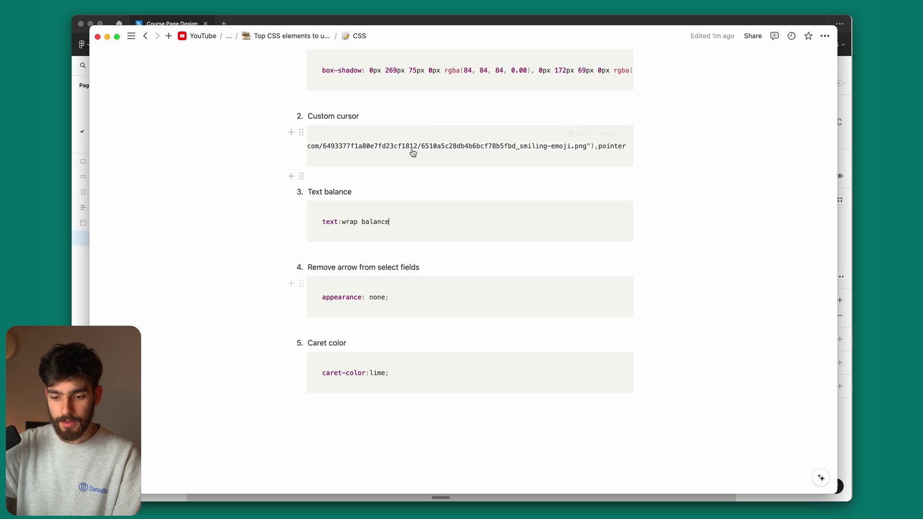
triple_click(362, 221)
key("super+Tab")
key("super+Tab")
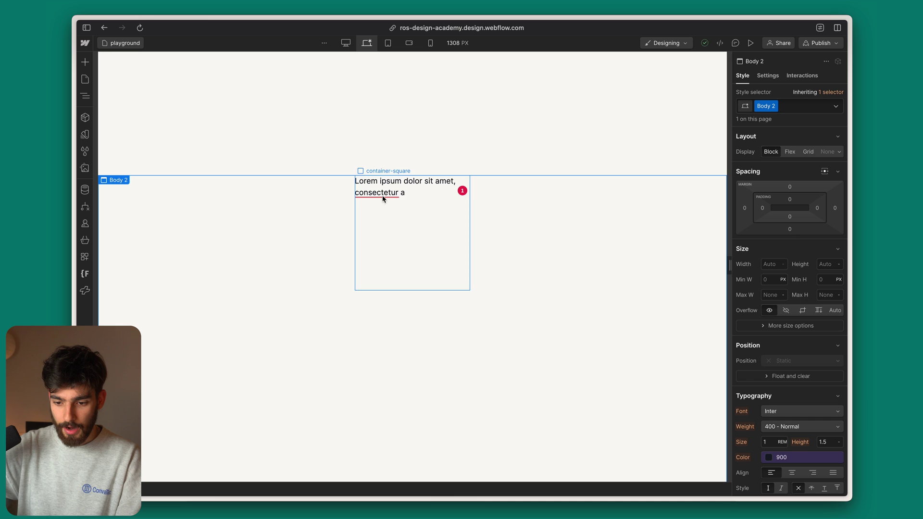
Step: Remove the custom cursor property from the page body
left_click(414, 194)
scroll(819, 322, "down", 8)
scroll(793, 366, "down", 3)
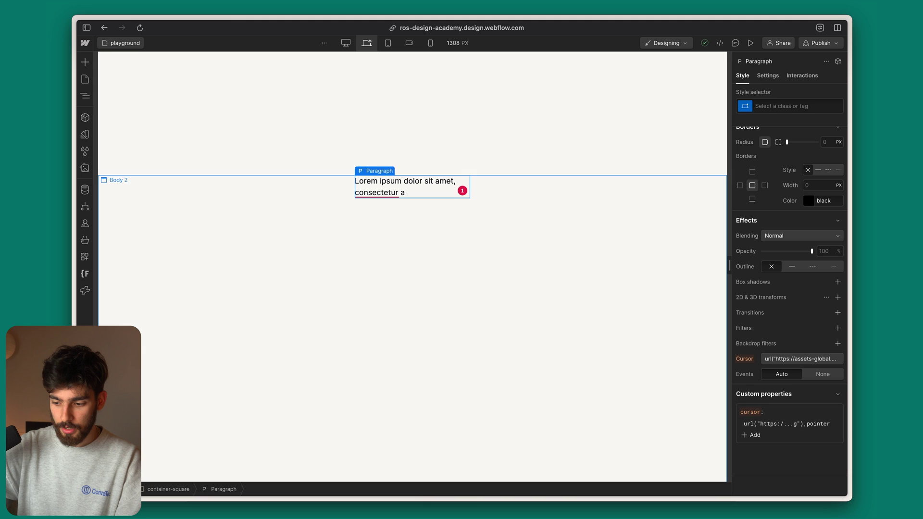
left_click(350, 206)
left_click(840, 422)
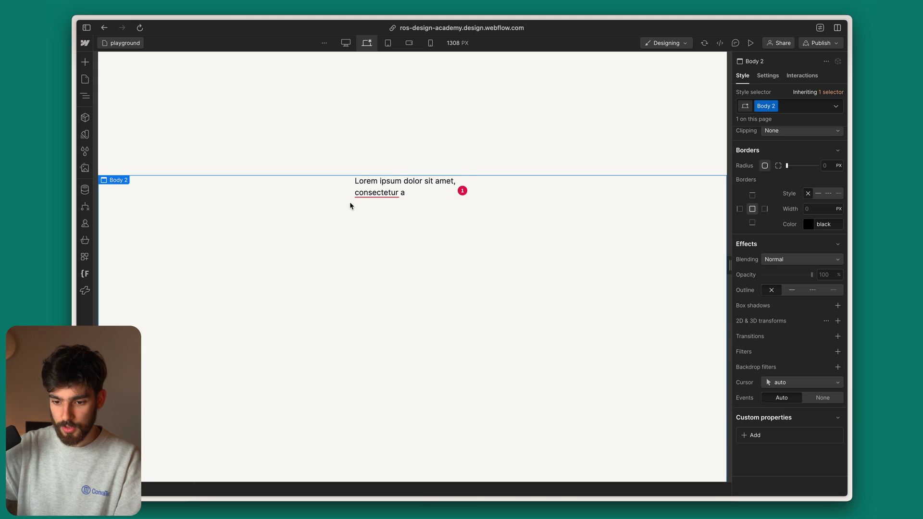
Step: Add a text-wrap: balance custom property to the paragraph
left_click(377, 192)
left_click(360, 182)
left_click(374, 191)
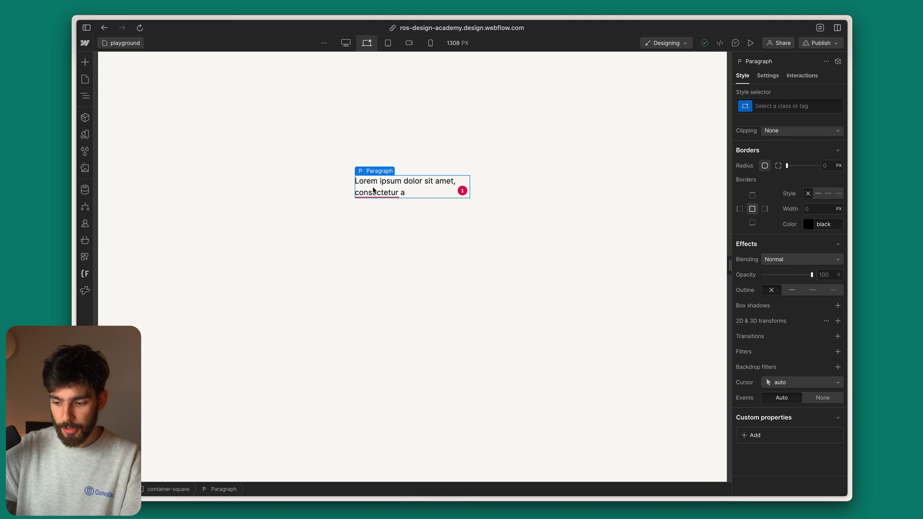
left_click(765, 436)
type("text")
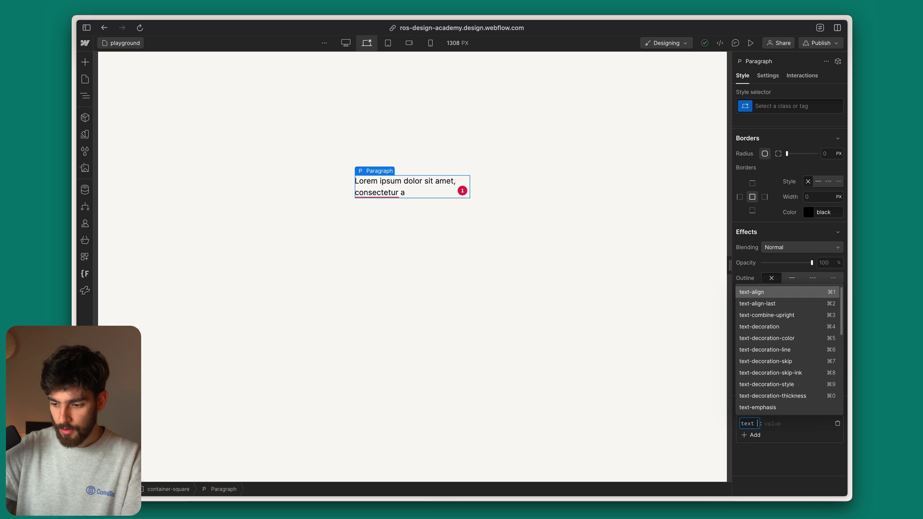
type("-wrap")
key("Return")
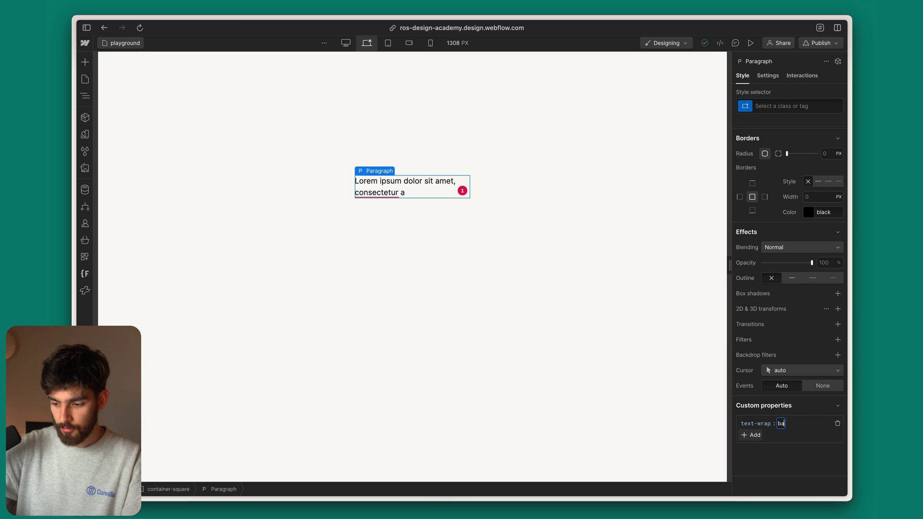
key("Return")
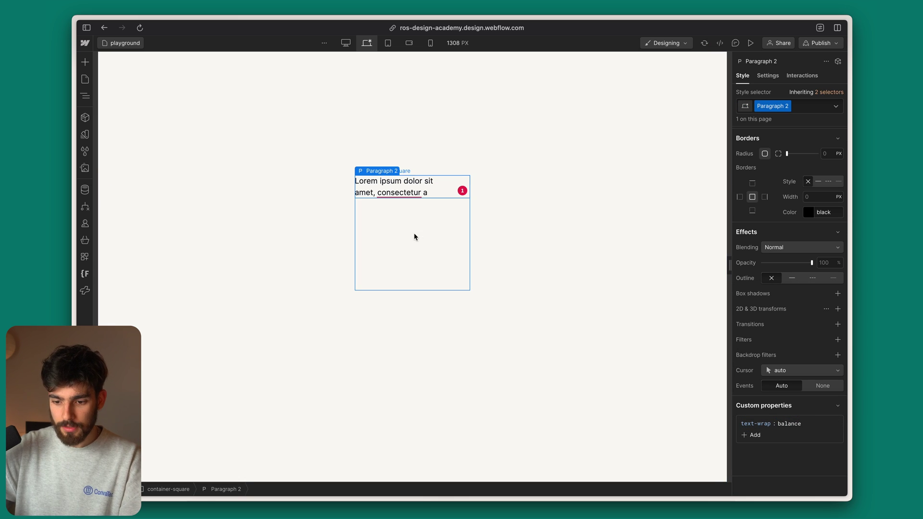
Step: Reselect the paragraph, then select the square container to compare the balanced lines
left_click(414, 235)
left_click(432, 195)
double_click(431, 195)
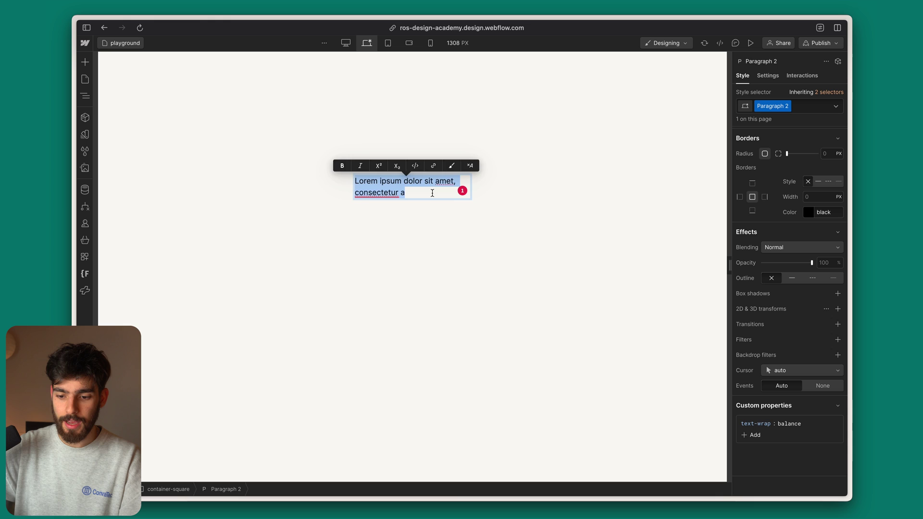
key("Escape")
left_click(426, 209)
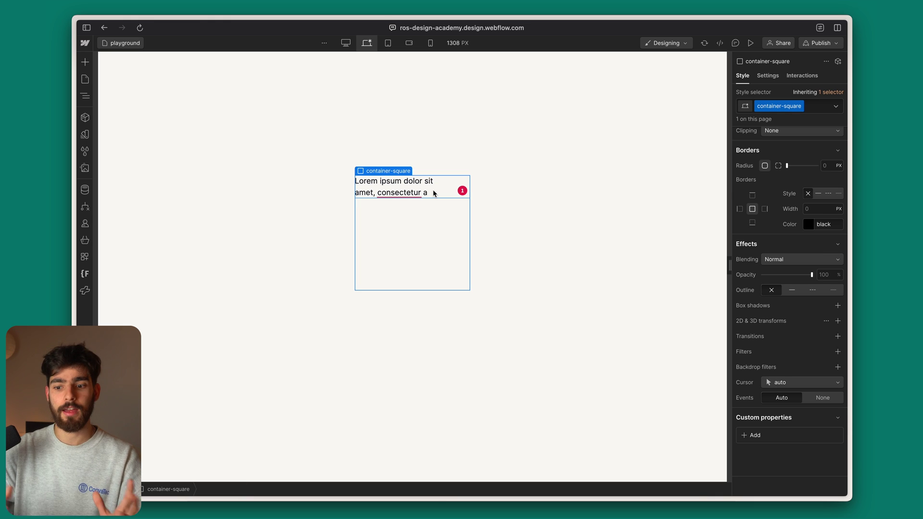
Step: Go to the Freelance Mastery page and select the hero heading text
left_click(115, 45)
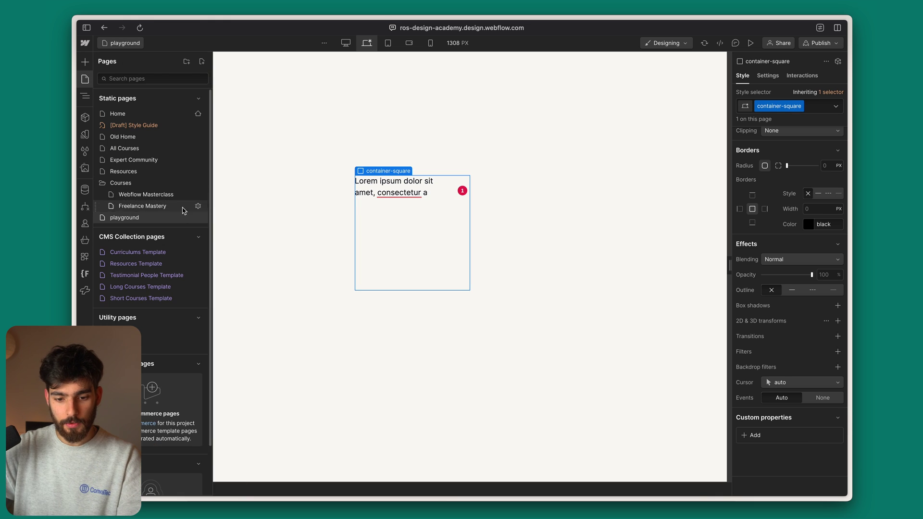
left_click(168, 207)
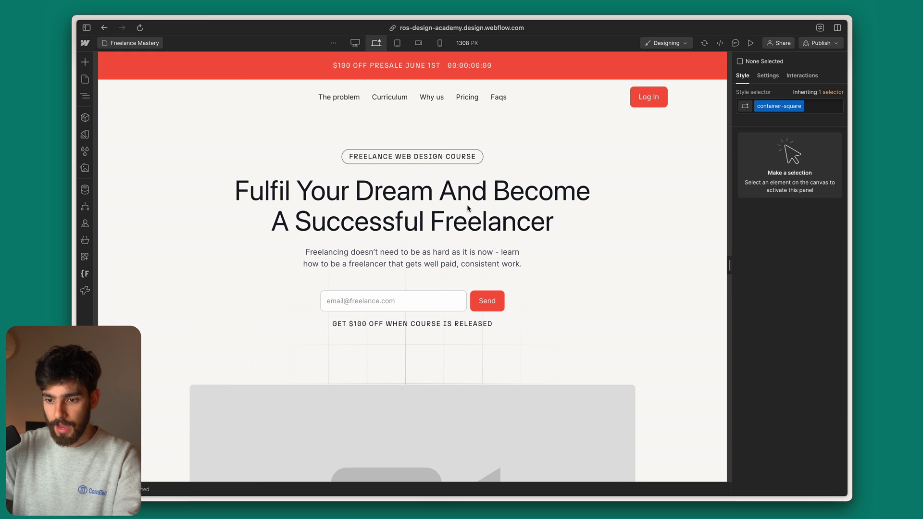
left_click(364, 261)
double_click(364, 262)
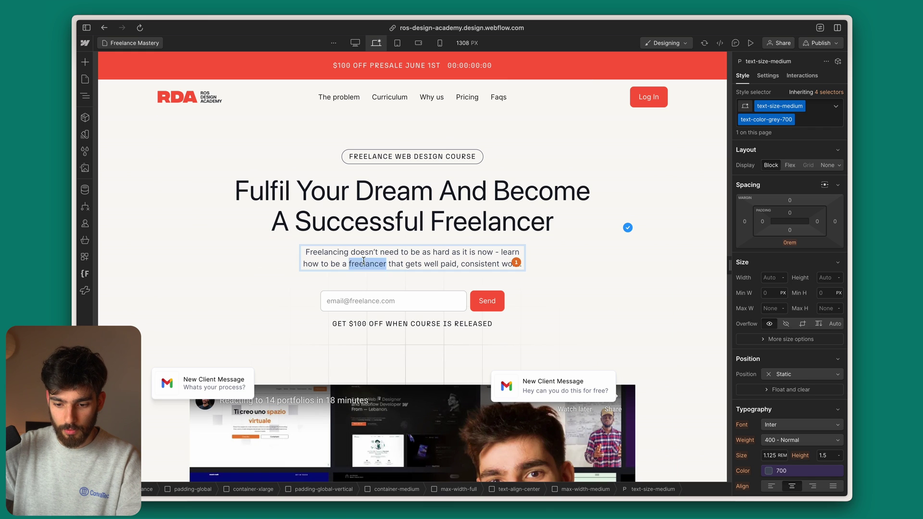
triple_click(353, 203)
key("Escape")
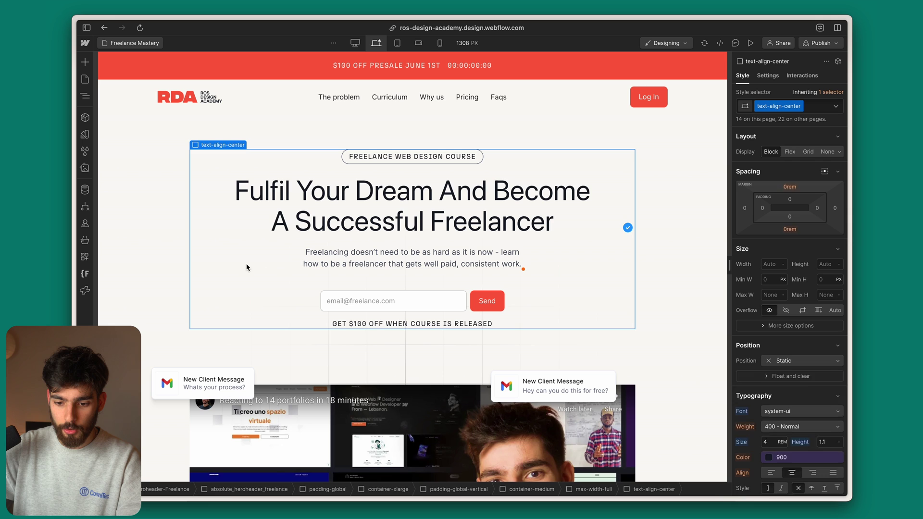
Step: Insert the test words 'Po Popopo Po Po Osos' before 'A' in the hero heading
left_click(593, 184)
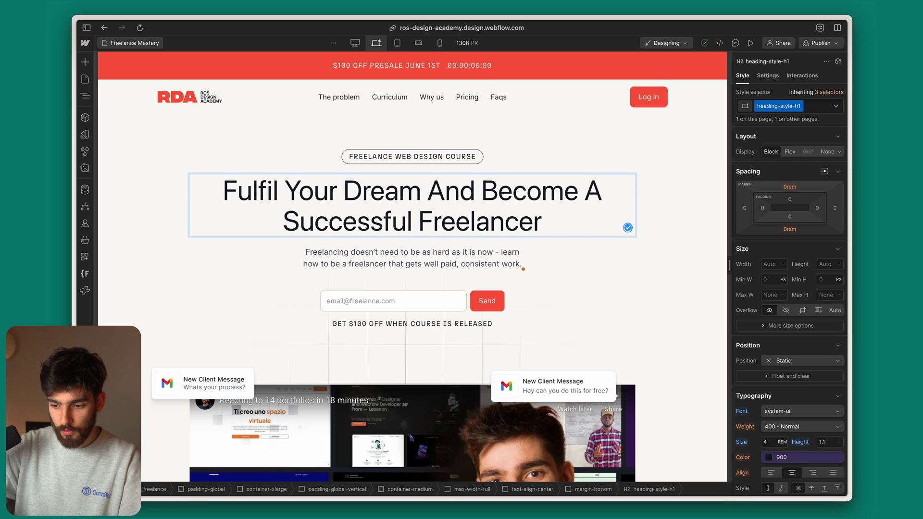
type("Po Popopo P")
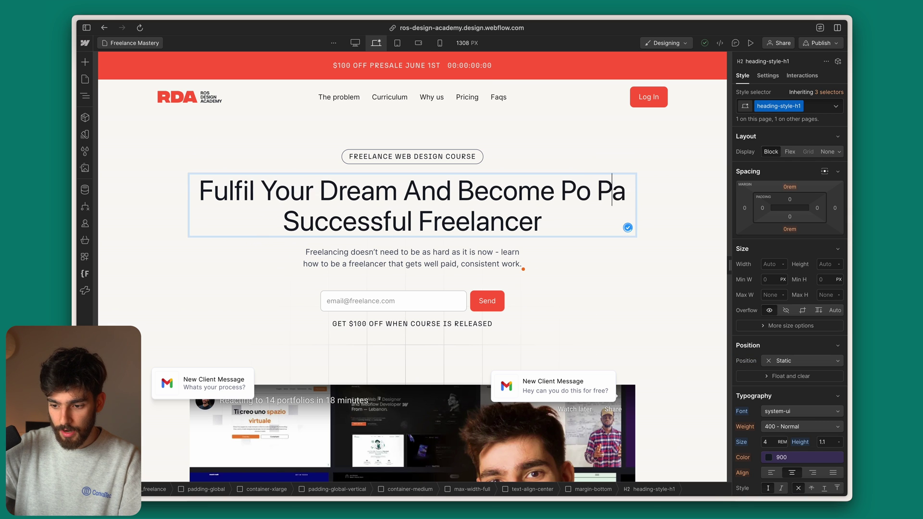
type("o Po Osos")
key("Escape")
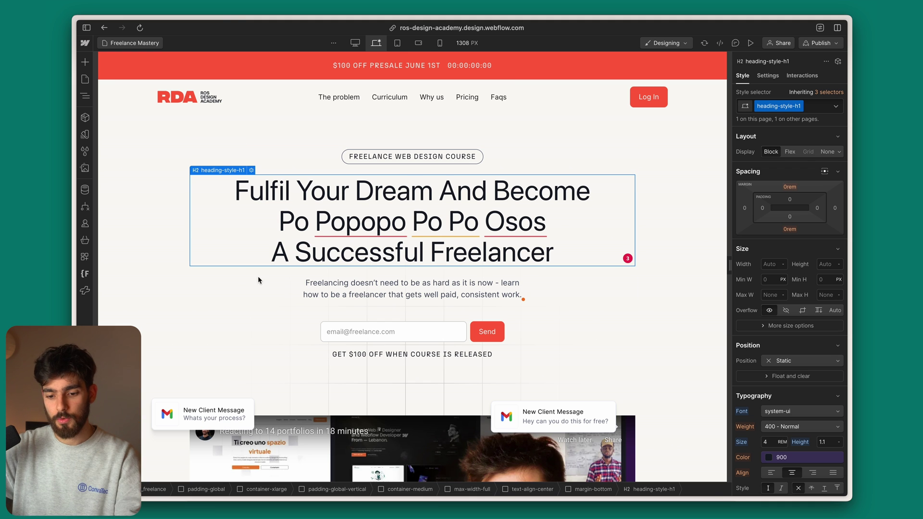
Step: Delete the test words to restore the original heading text, then deselect
double_click(398, 221)
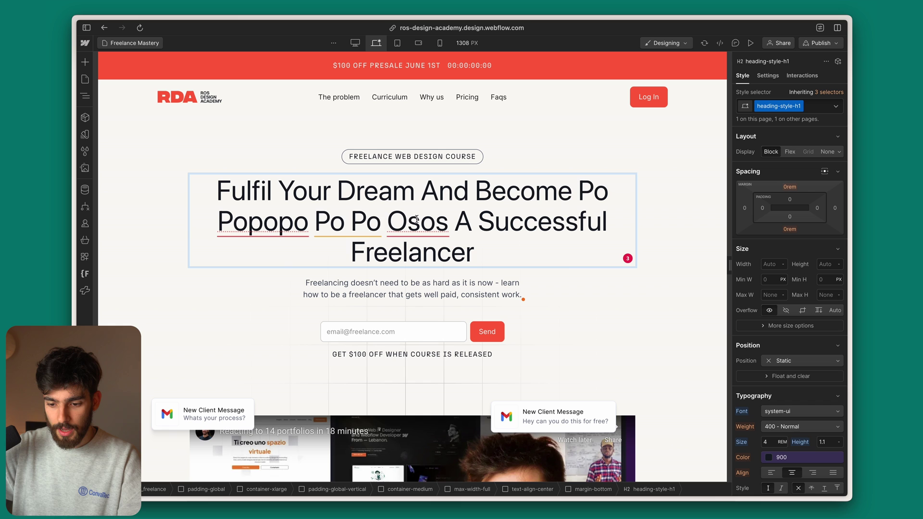
left_click_drag(453, 223, 584, 196)
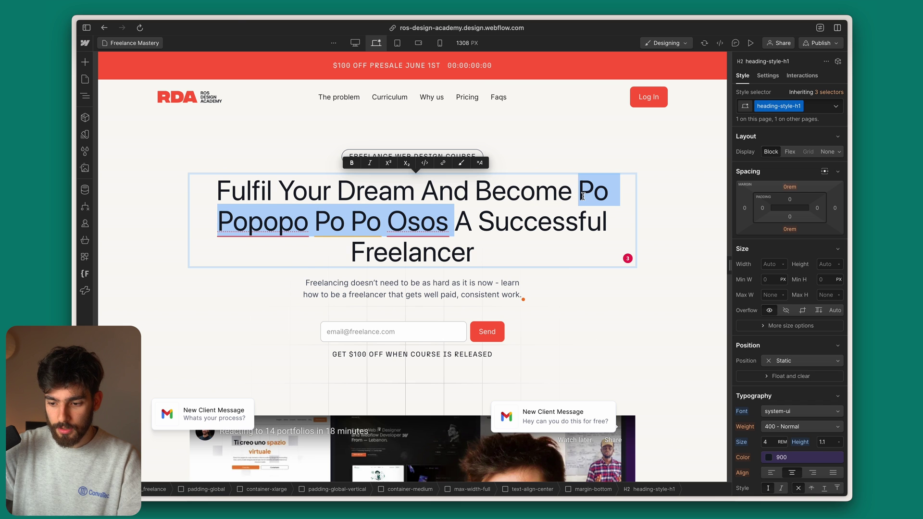
key("BackSpace")
type("a")
key("Delete")
type("A")
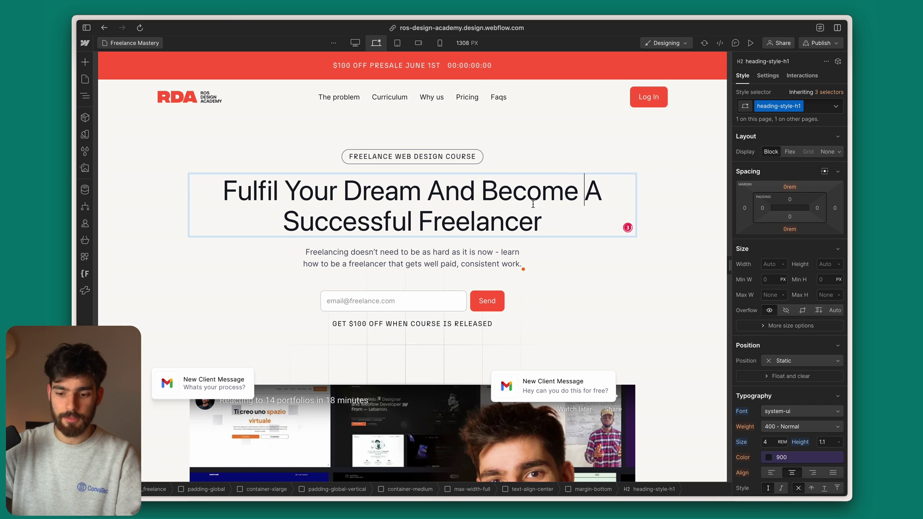
key("Escape")
left_click(420, 263)
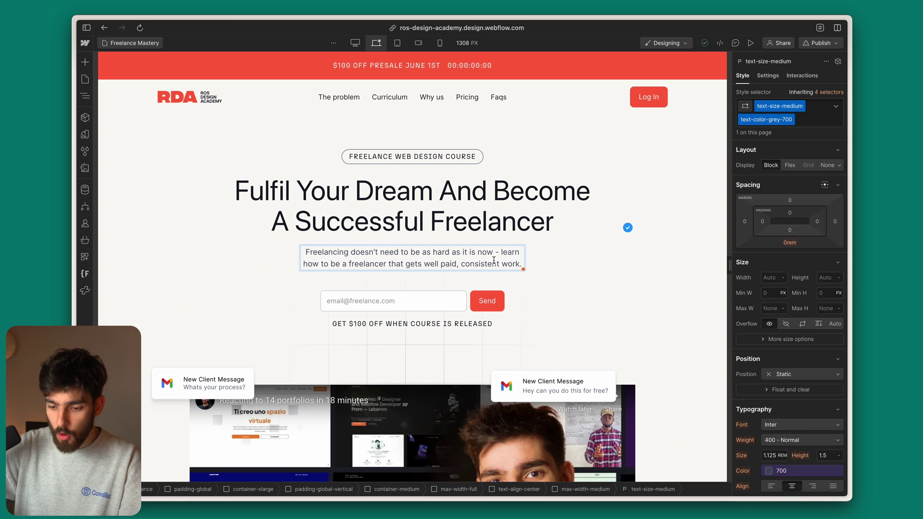
key("Escape")
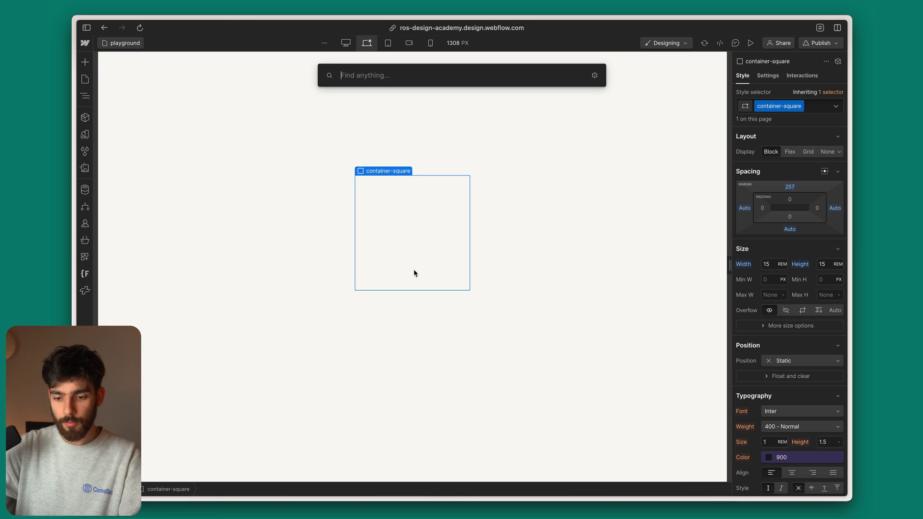
Step: Insert a form block into the square container and add a select field to it
type("form")
key("Return")
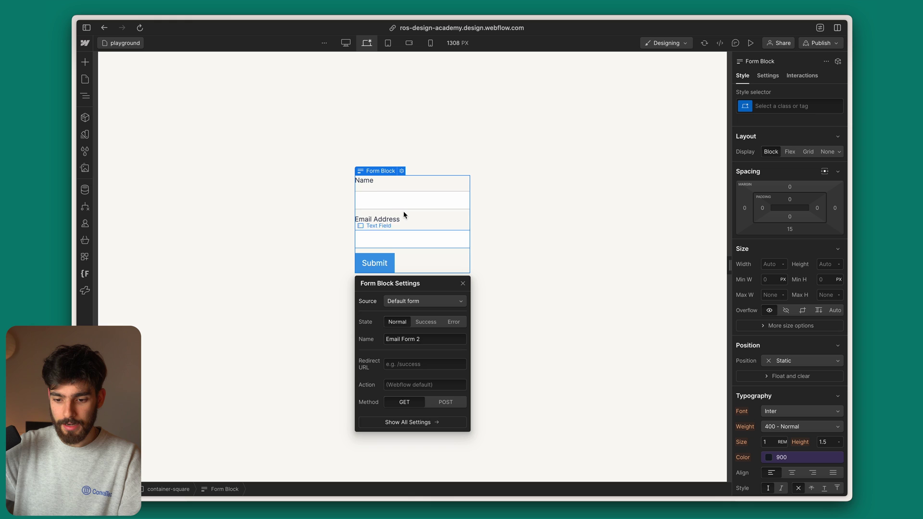
left_click(417, 231)
key("super+k")
type("select")
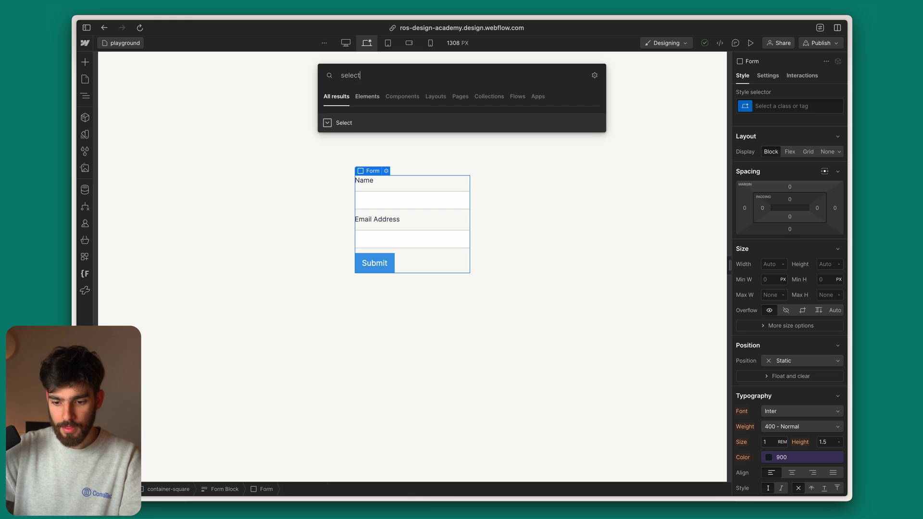
key("Return")
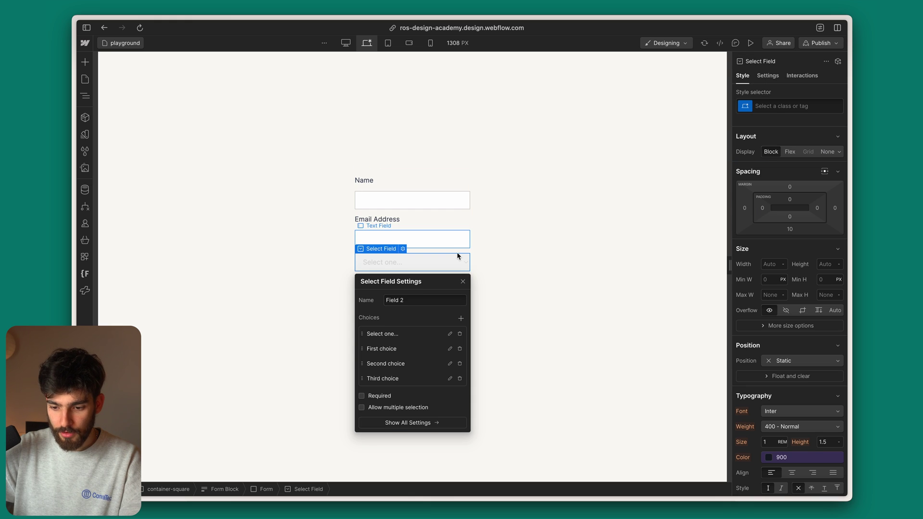
left_click(463, 281)
Step: Give the select field a black background colour
scroll(773, 299, "down", 10)
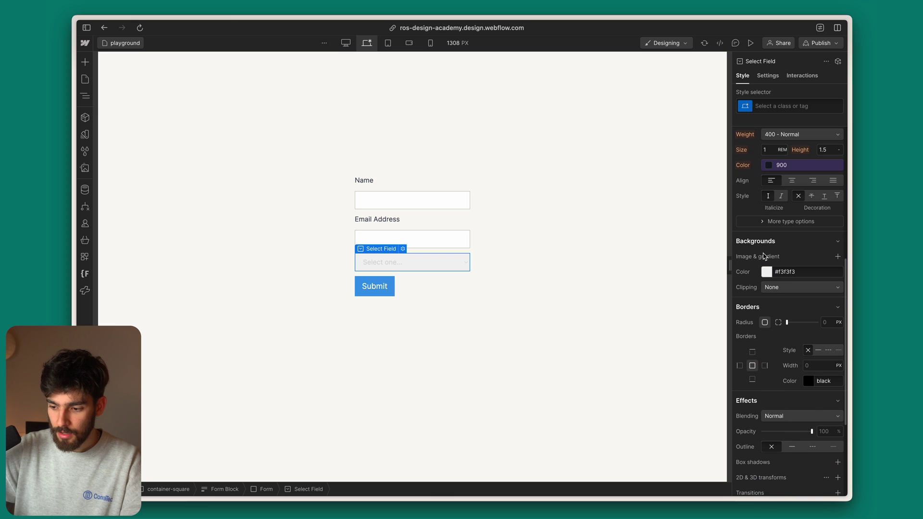
left_click(767, 272)
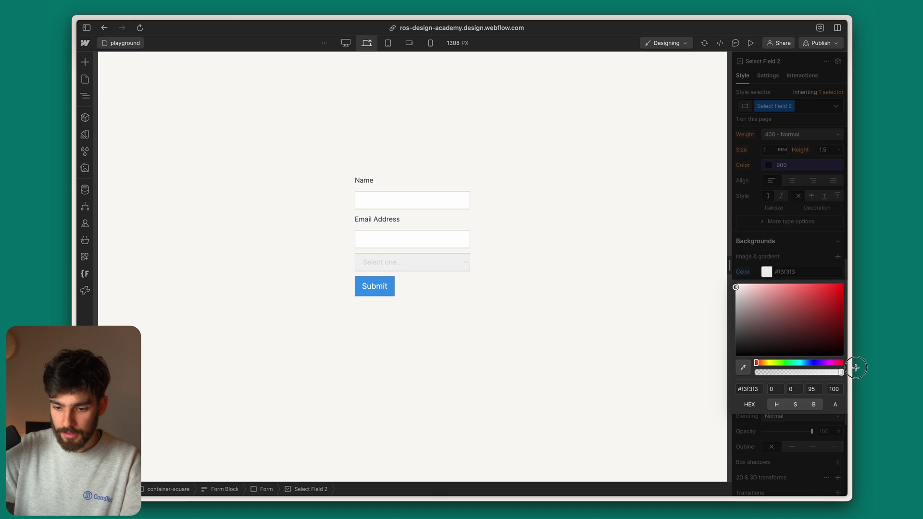
left_click_drag(779, 317, 667, 402)
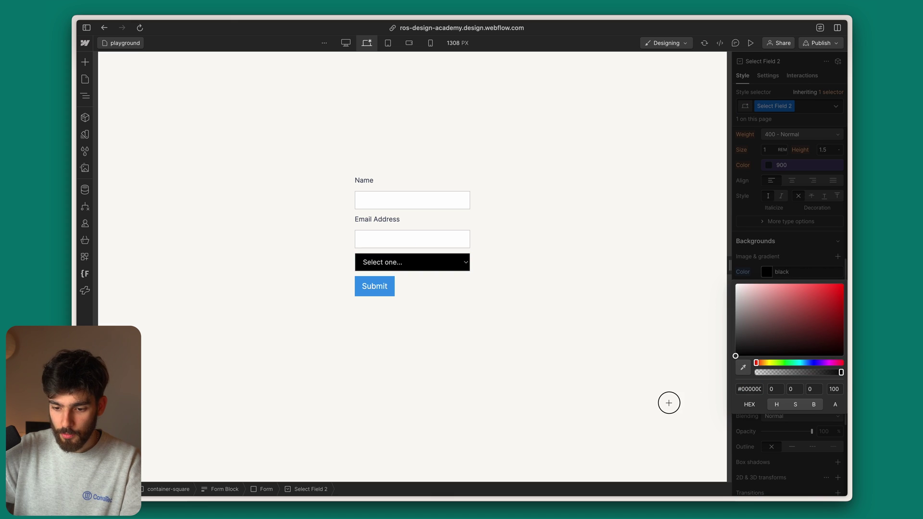
double_click(466, 264)
left_click(463, 282)
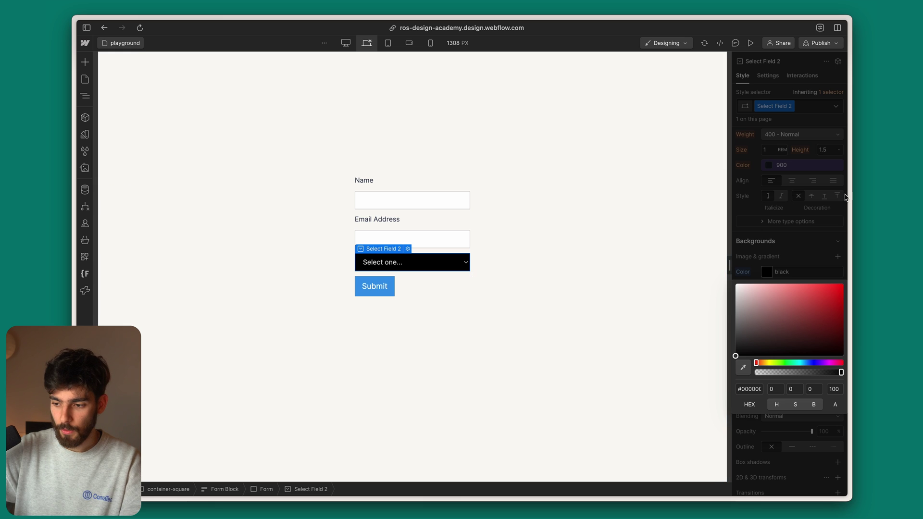
left_click(802, 212)
scroll(802, 212, "down", 4)
scroll(781, 247, "up", 1)
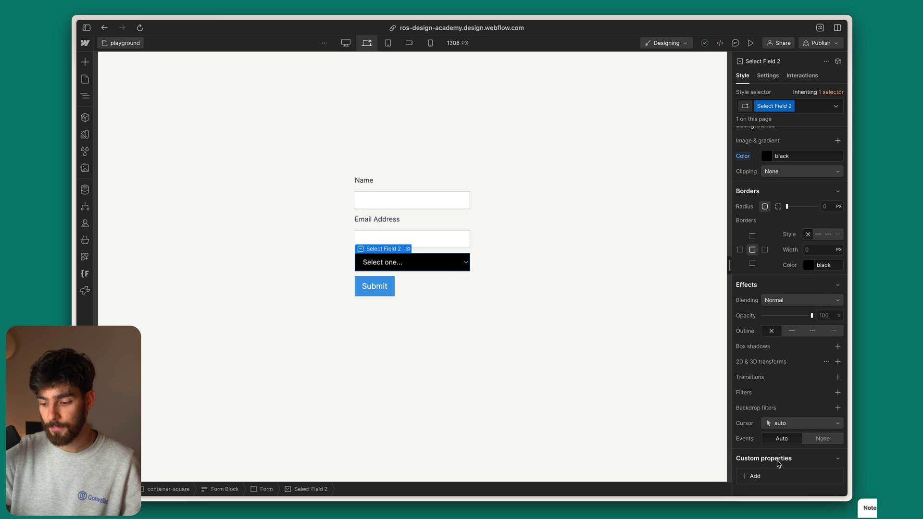
scroll(778, 469, "down", 1)
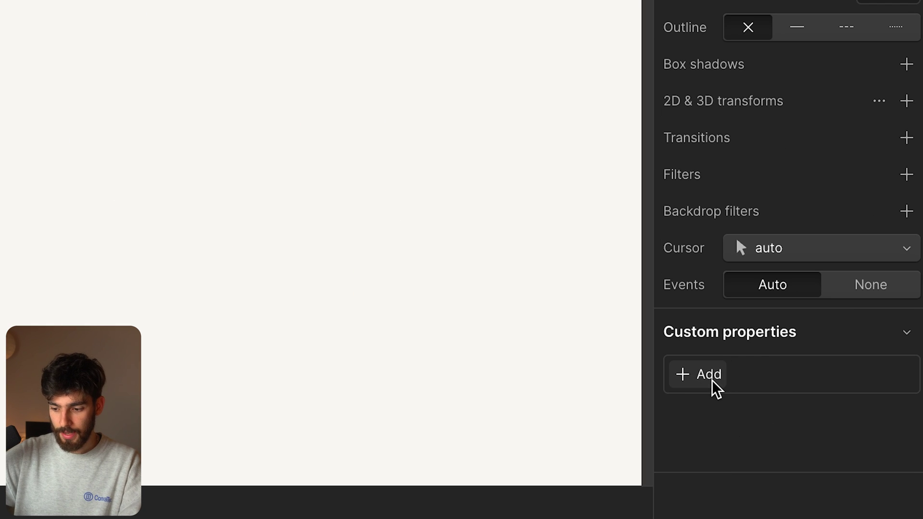
left_click(713, 383)
type("appearance")
key("Return")
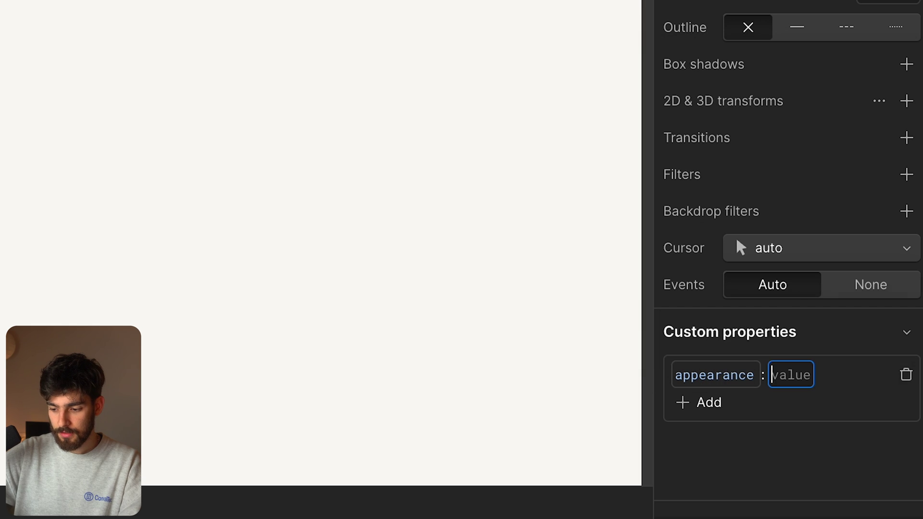
type("none")
key("Return")
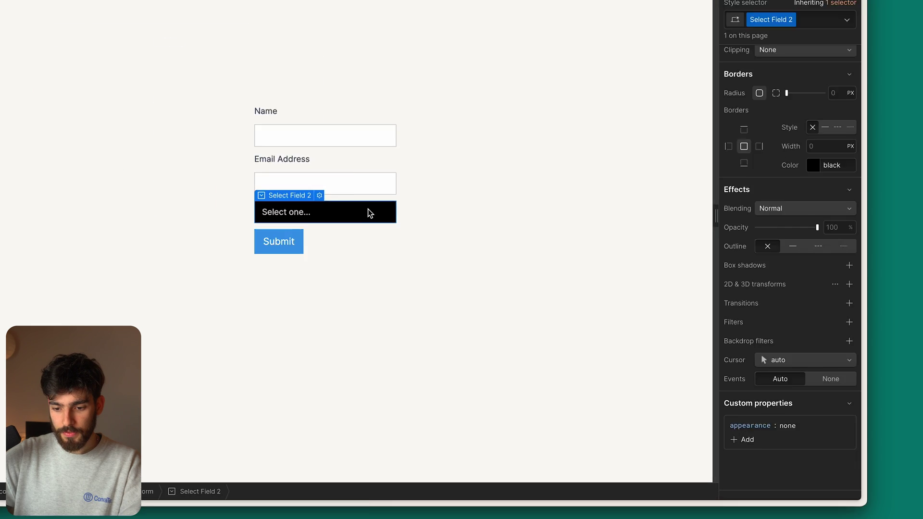
scroll(780, 248, "up", 10)
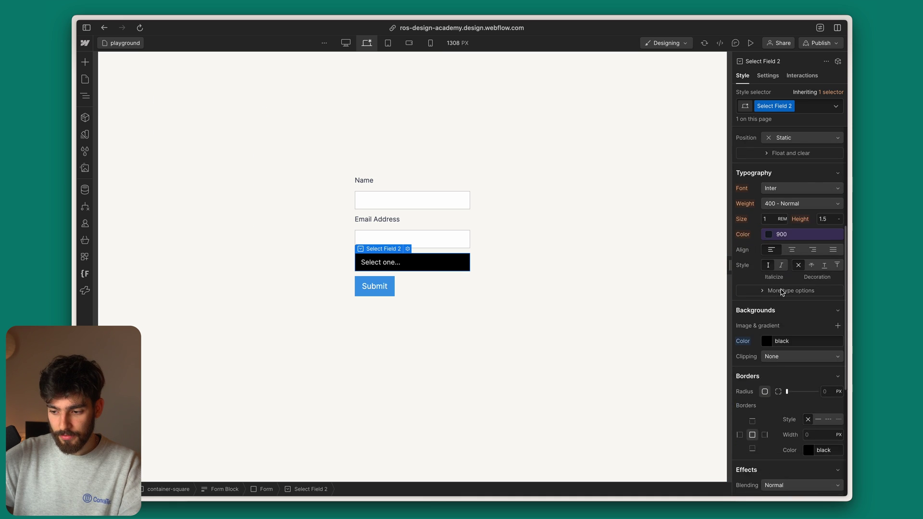
scroll(781, 292, "down", 2)
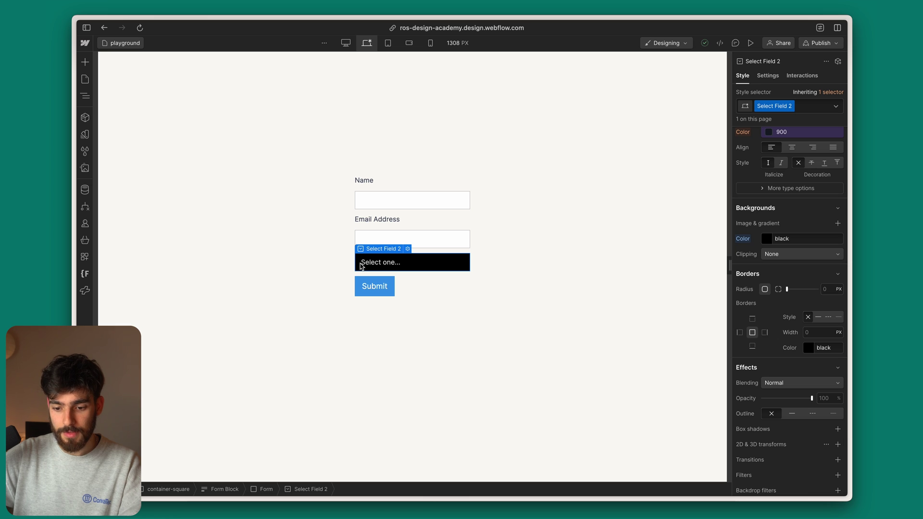
scroll(836, 295, "up", 6)
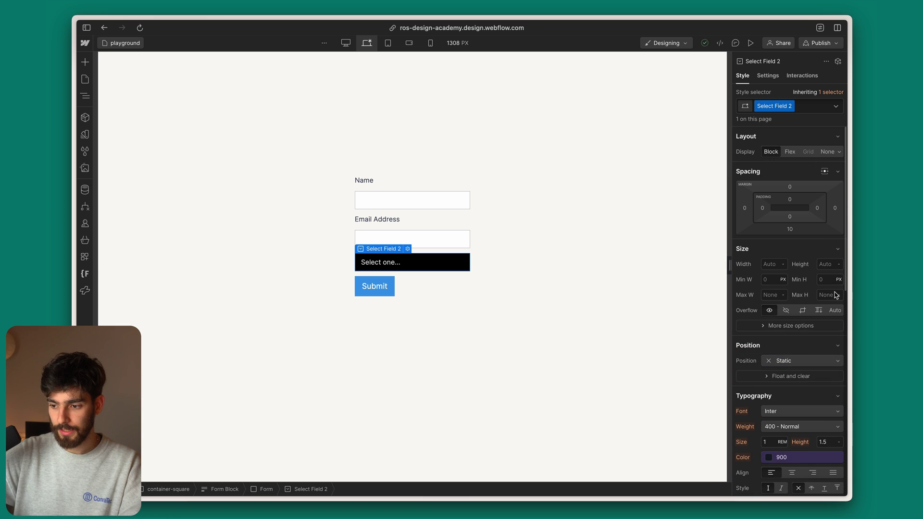
Step: Add the white star icon as a right-centre, no-repeat background image on the select field
scroll(811, 360, "down", 2)
scroll(798, 361, "down", 4)
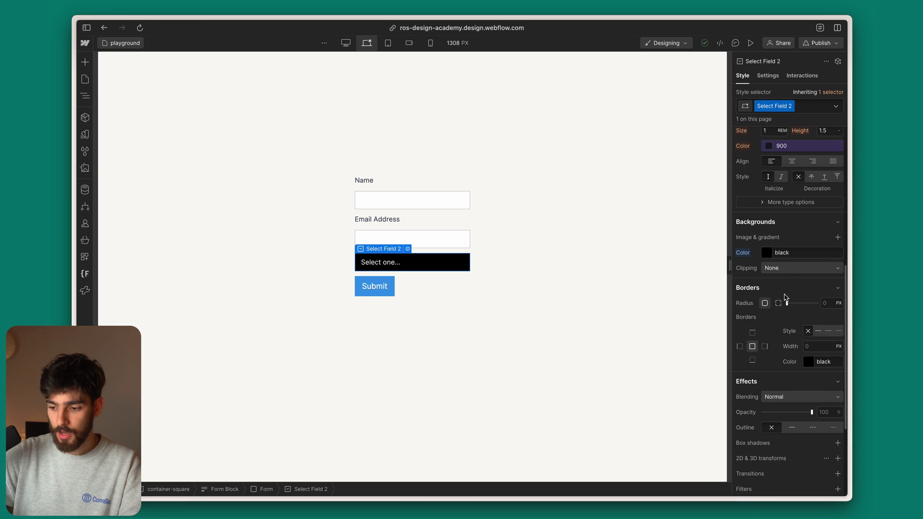
left_click(837, 237)
left_click(801, 329)
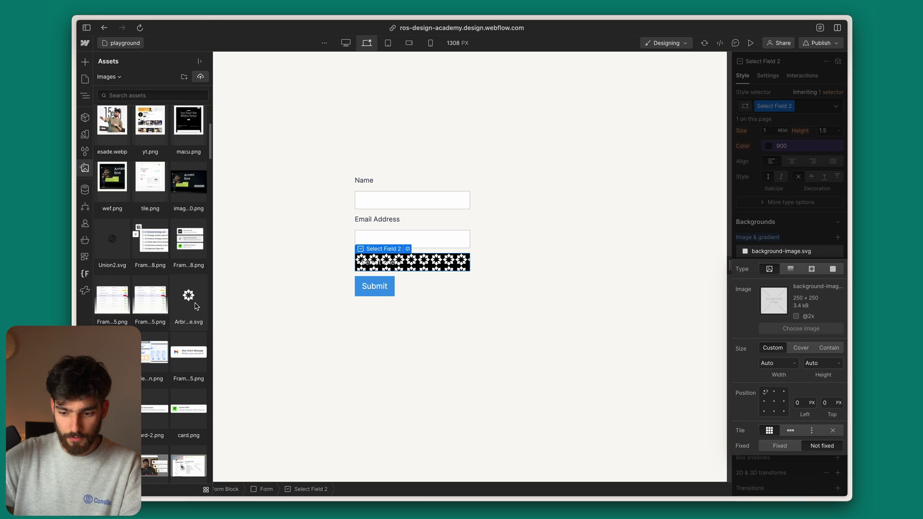
left_click(189, 298)
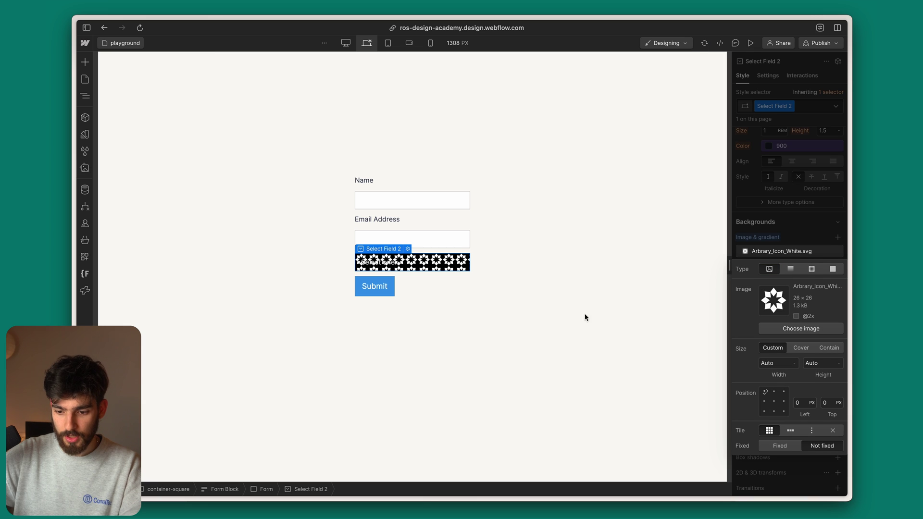
left_click(784, 402)
left_click(833, 430)
left_click(800, 218)
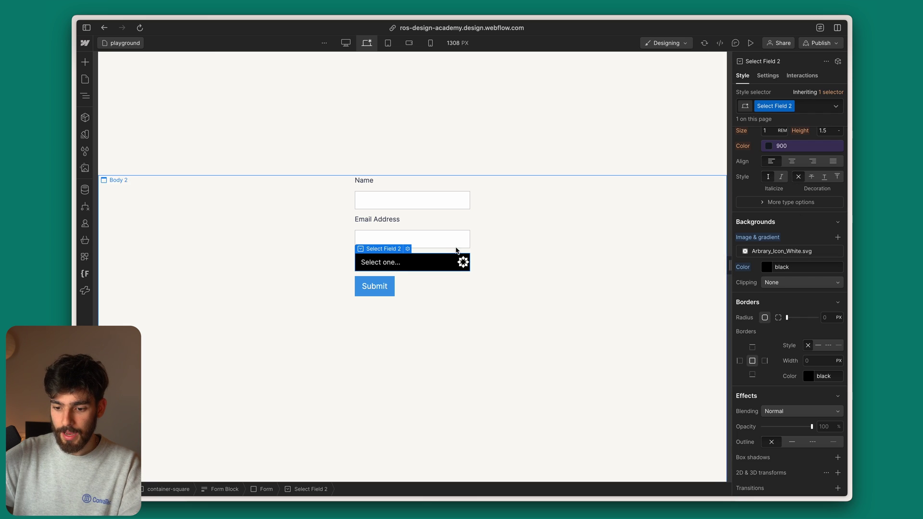
Step: Remove the star background image from the select field
left_click(773, 253)
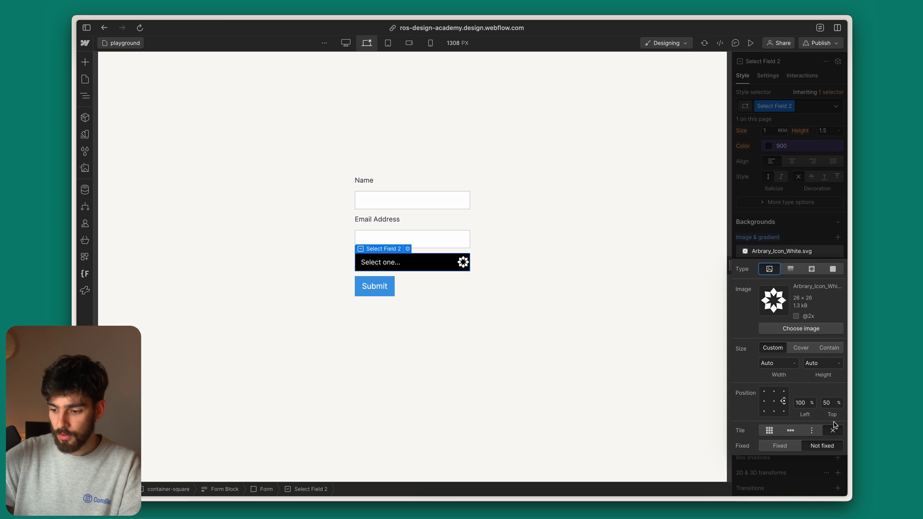
left_click(837, 251)
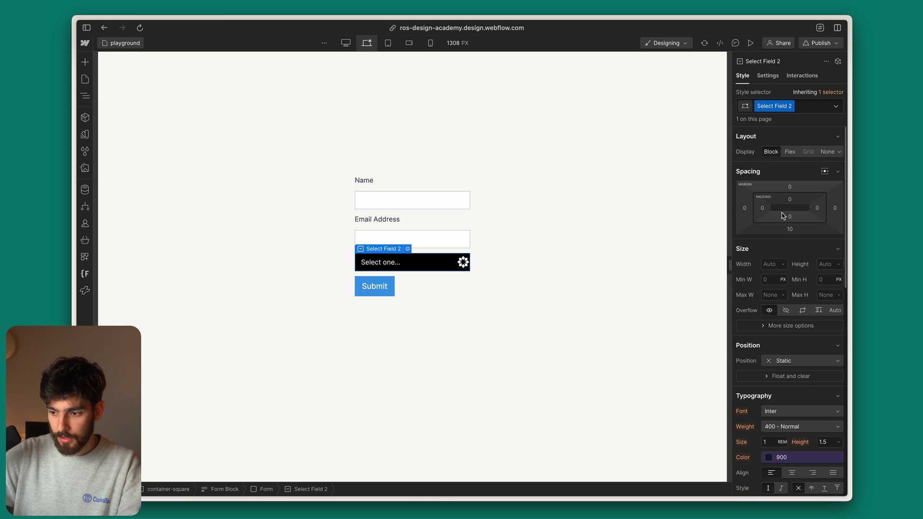
scroll(783, 215, "down", 5)
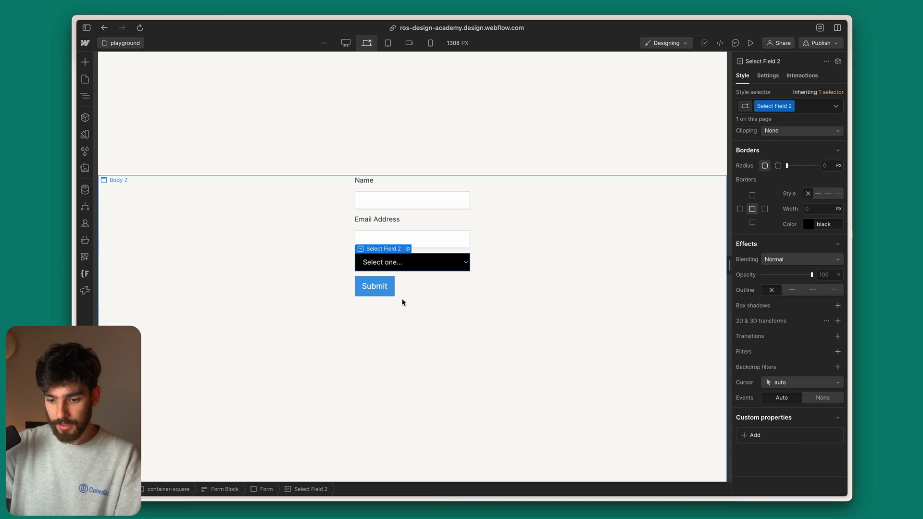
Step: Reset the select field's black background to its default colour
scroll(770, 274, "up", 4)
scroll(769, 275, "up", 5)
scroll(769, 275, "down", 5)
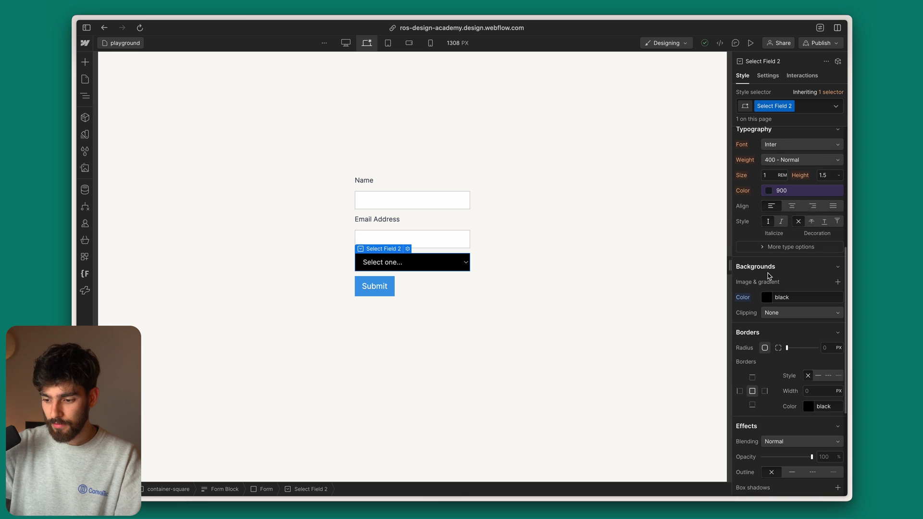
left_click(747, 294, "alt")
key("super+Tab")
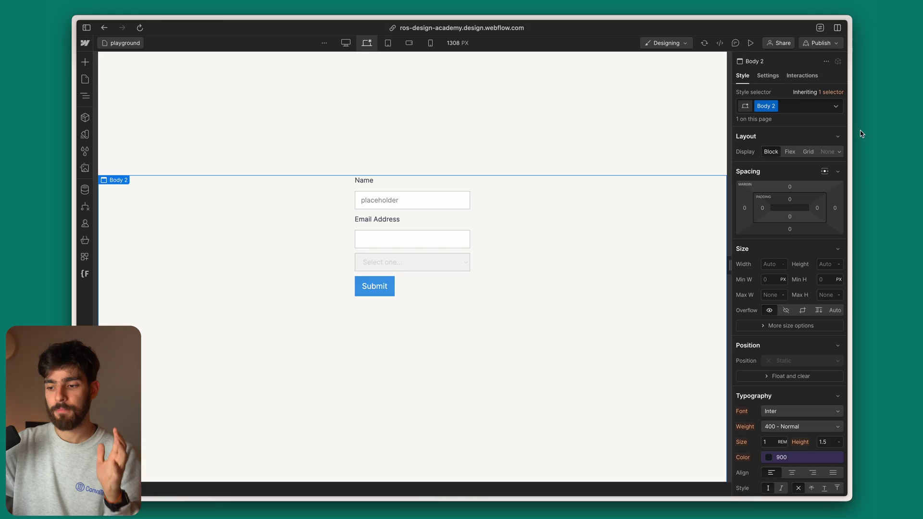
Step: Preview the form and click into the Name field to test typing
left_click(751, 43)
left_click(449, 199)
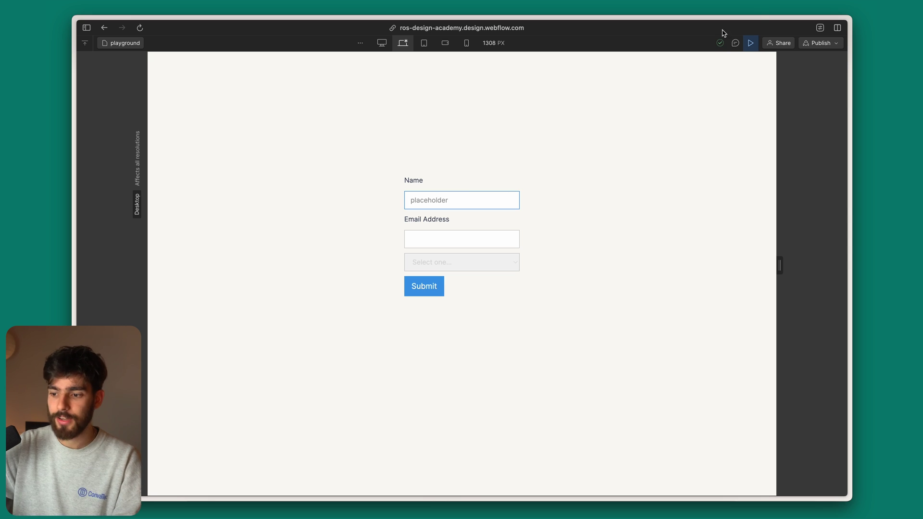
left_click(750, 42)
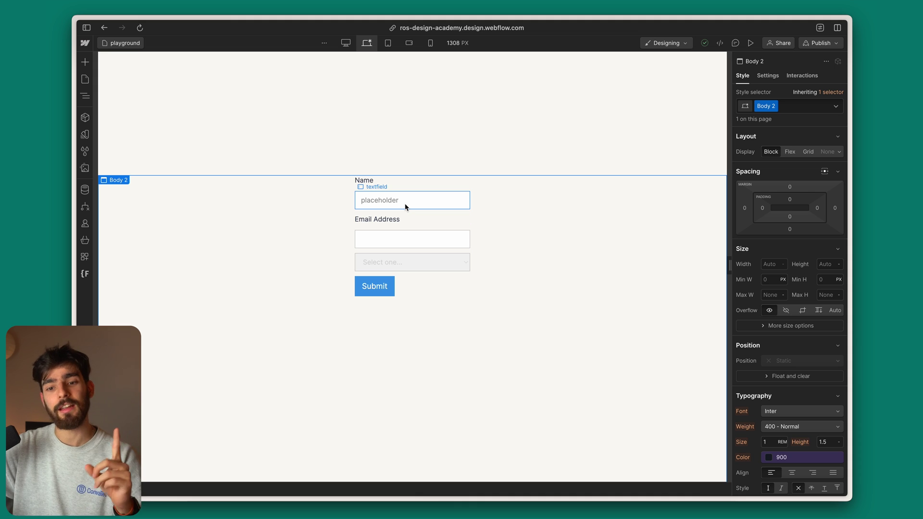
left_click(751, 44)
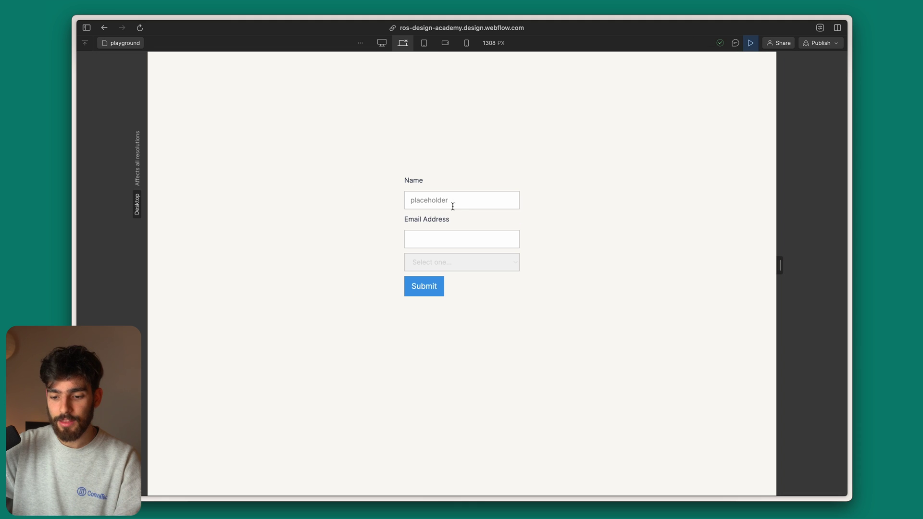
left_click(456, 203)
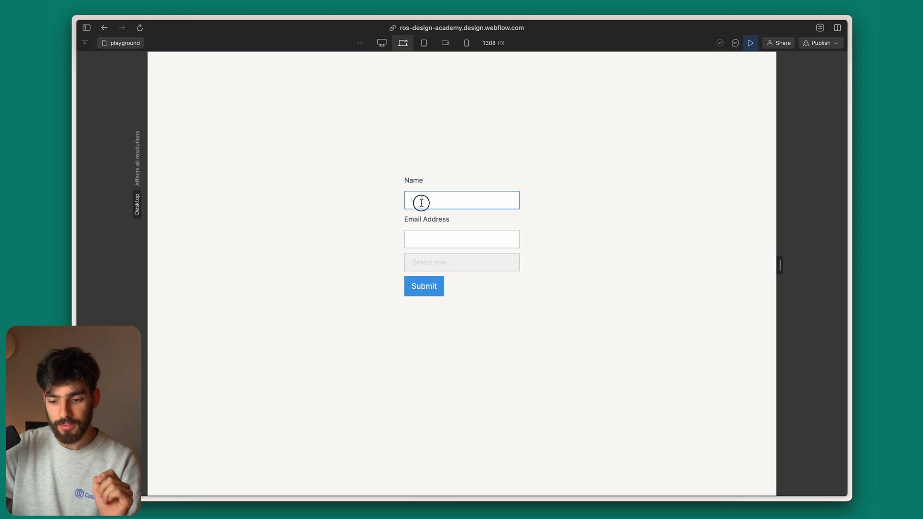
Step: Add a caret-color: orange custom property to the Name text field
left_click(751, 43)
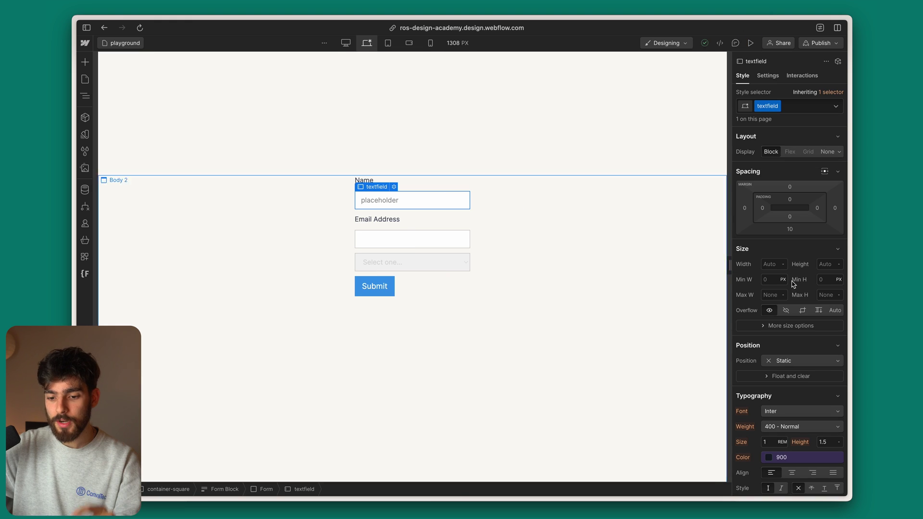
scroll(789, 288, "down", 10)
left_click(753, 436)
type("caret")
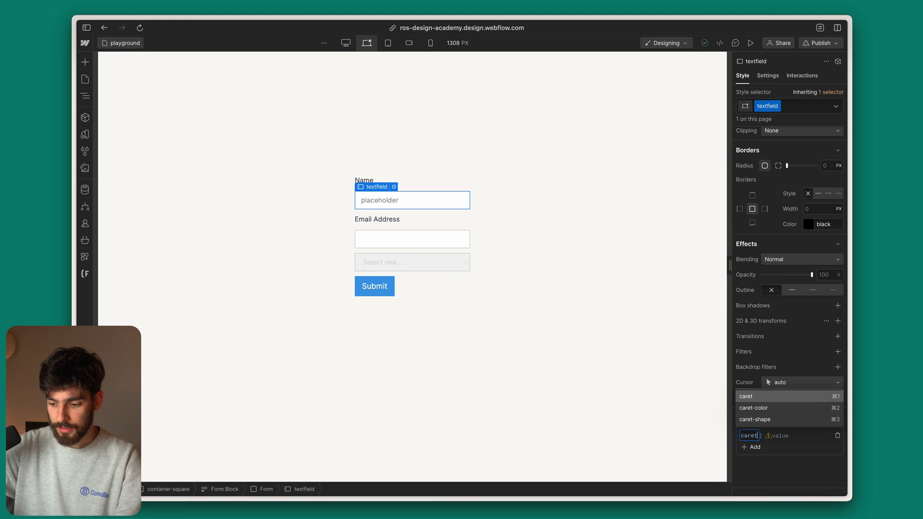
left_click(787, 408)
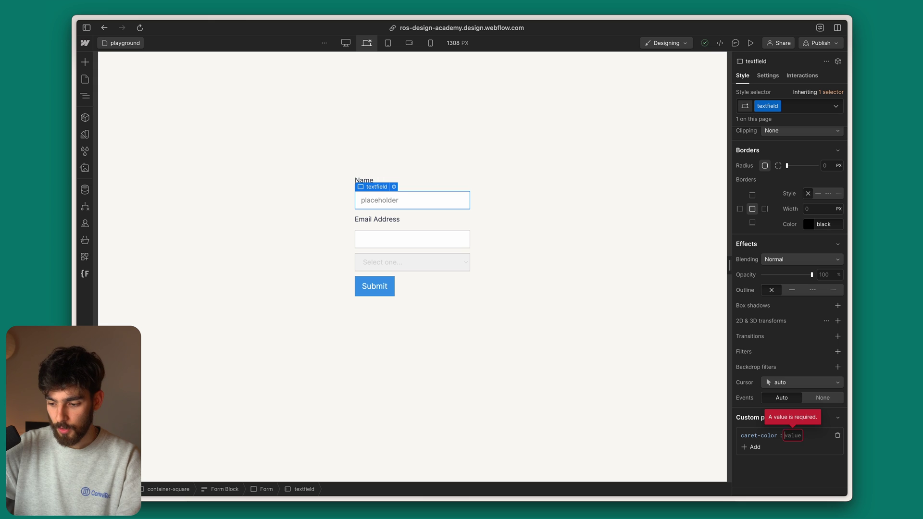
type("orange")
Step: Preview the form to check the orange caret, then return to editing
left_click(750, 43)
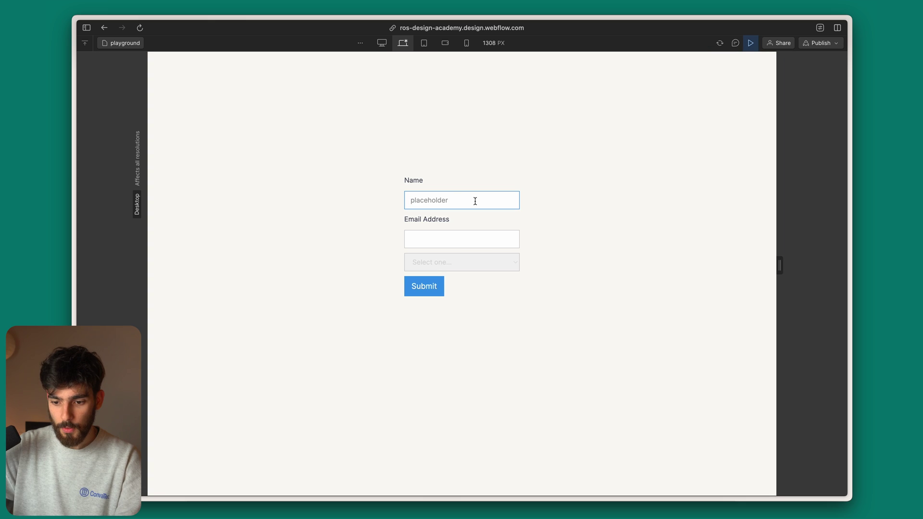
left_click(751, 43)
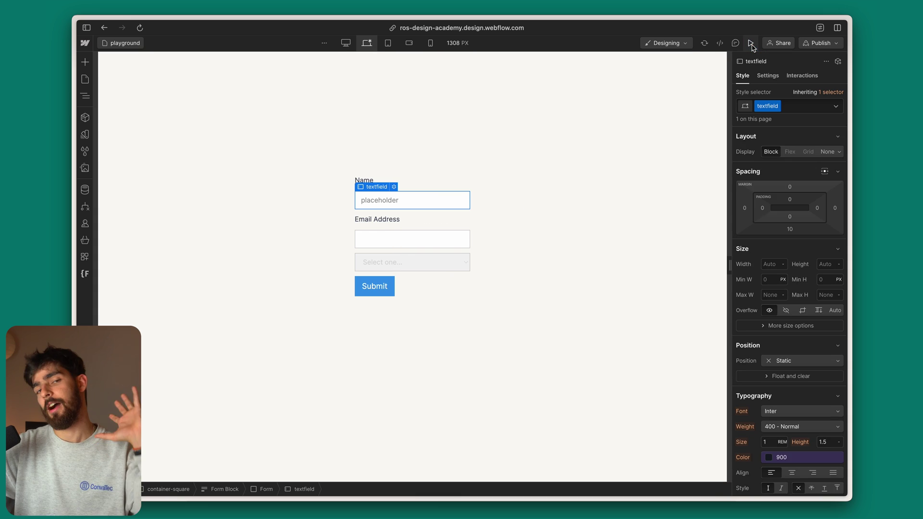
scroll(772, 264, "down", 15)
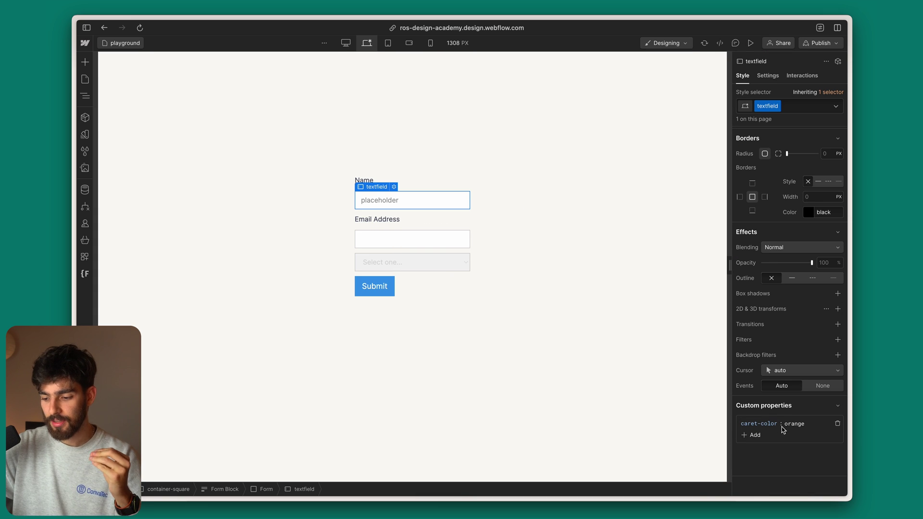
mouse_move(784, 429)
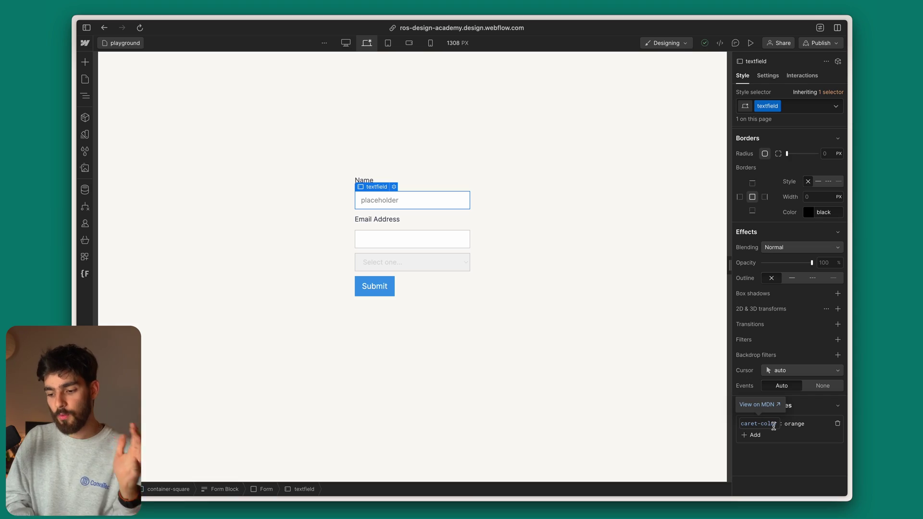
Step: Switch the Name field's caret-color value to blue and check the caret in preview
left_click(774, 426)
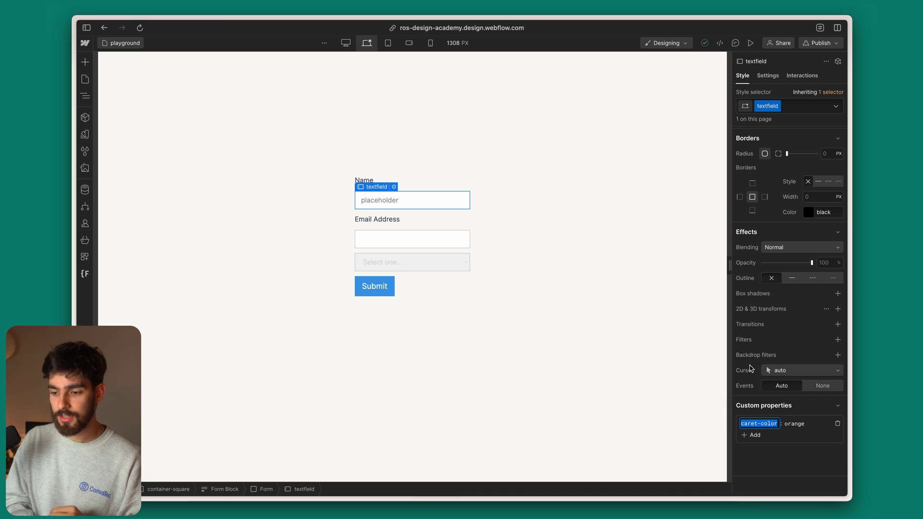
left_click(753, 42)
left_click(750, 42)
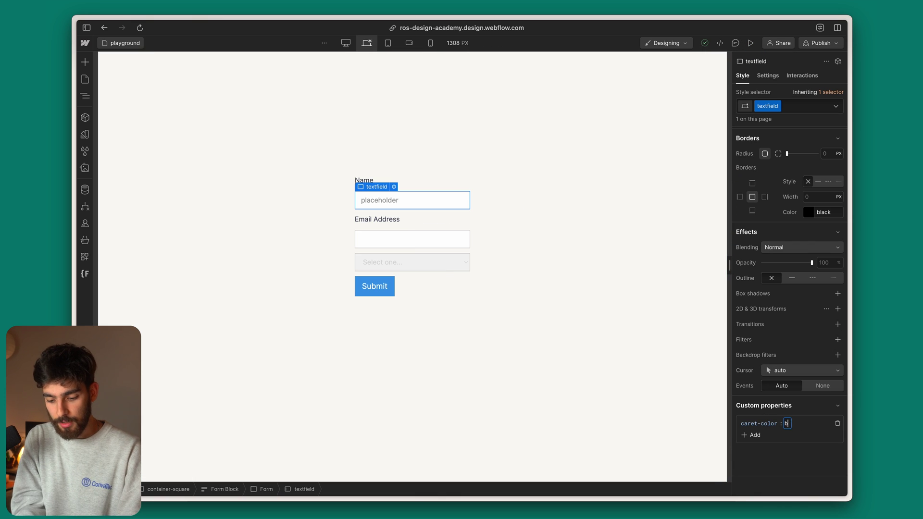
key("super+shift+p")
left_click(484, 197)
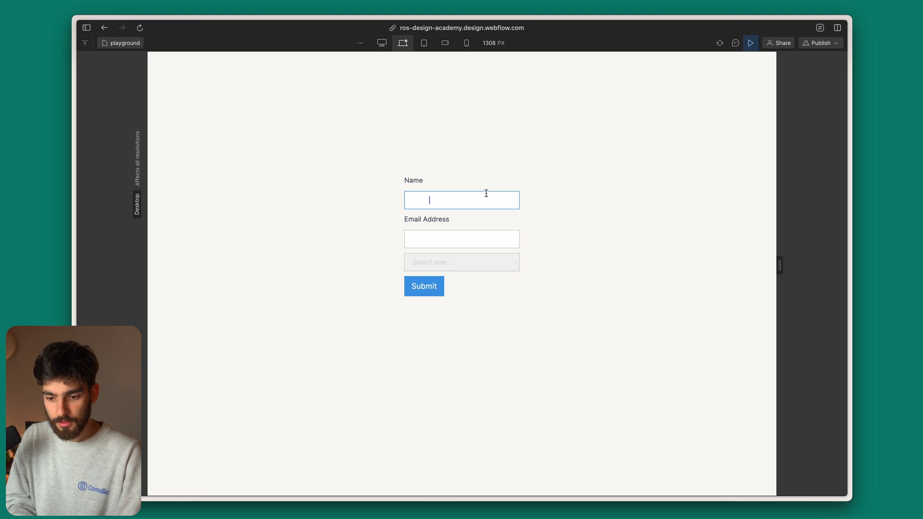
left_click(750, 43)
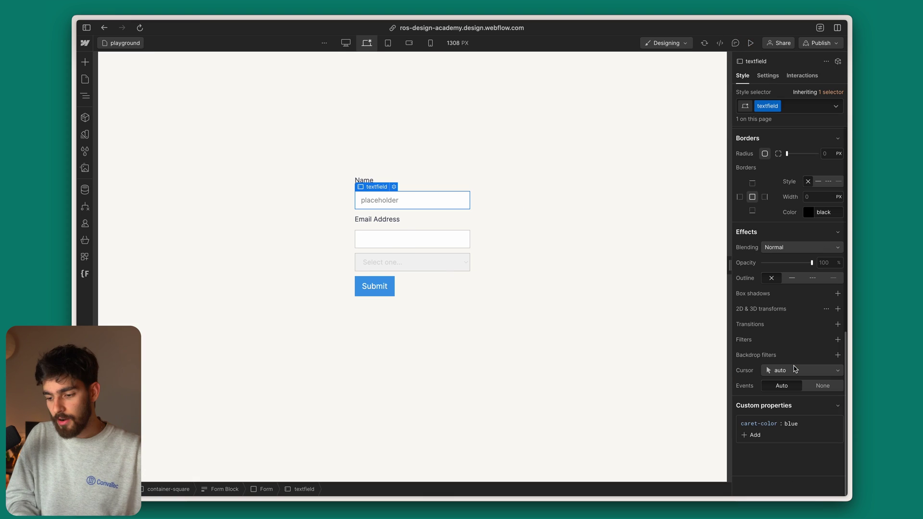